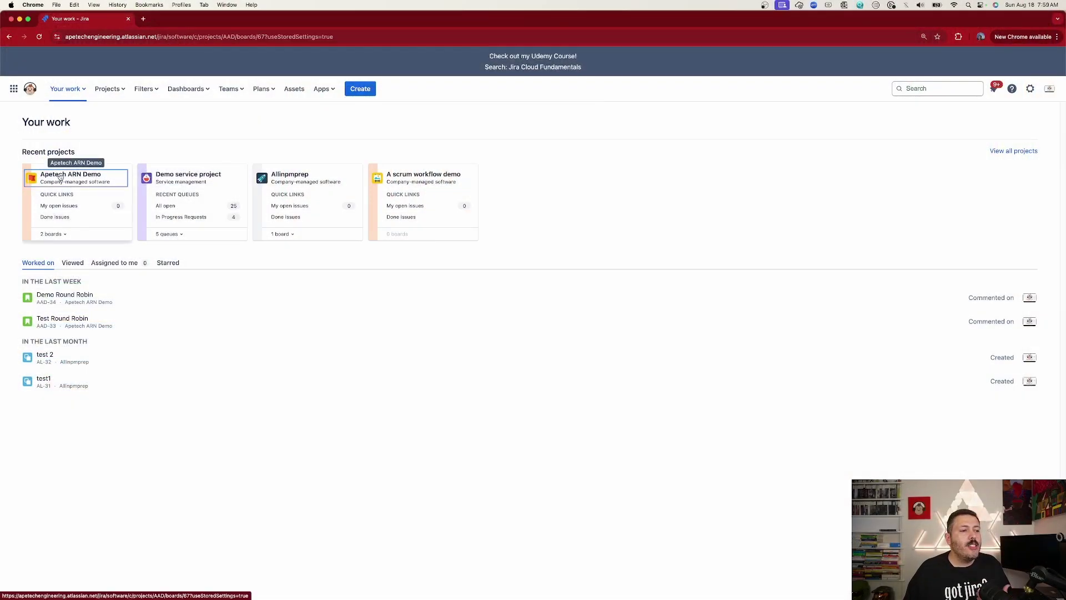
Open the Apetech ARN Demo Timeline and expand epic AAD-29 to show AAD-30 to AAD-32.
click(70, 175)
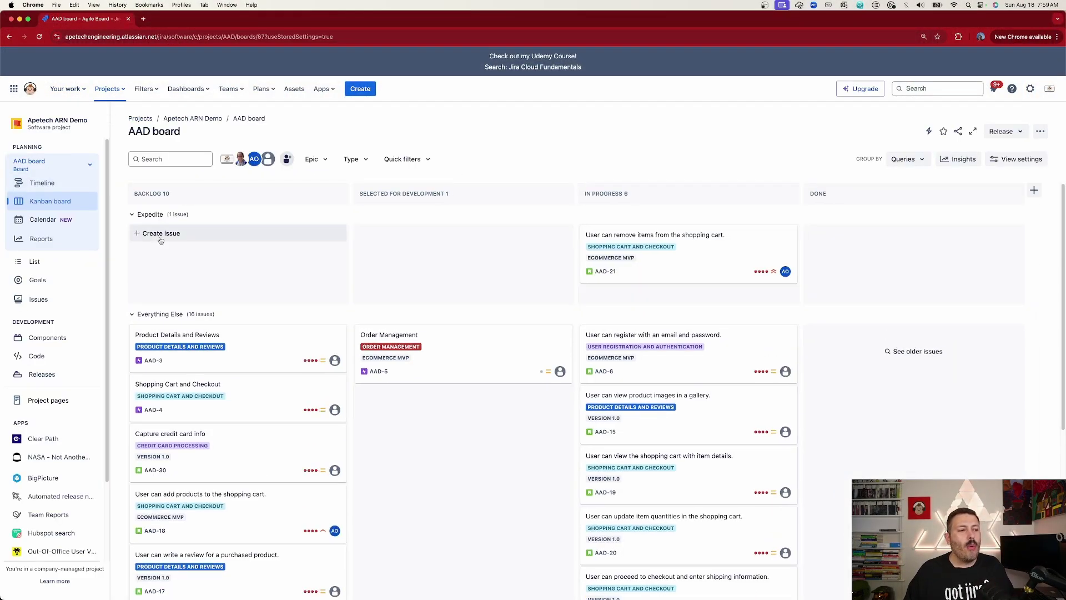
click(44, 183)
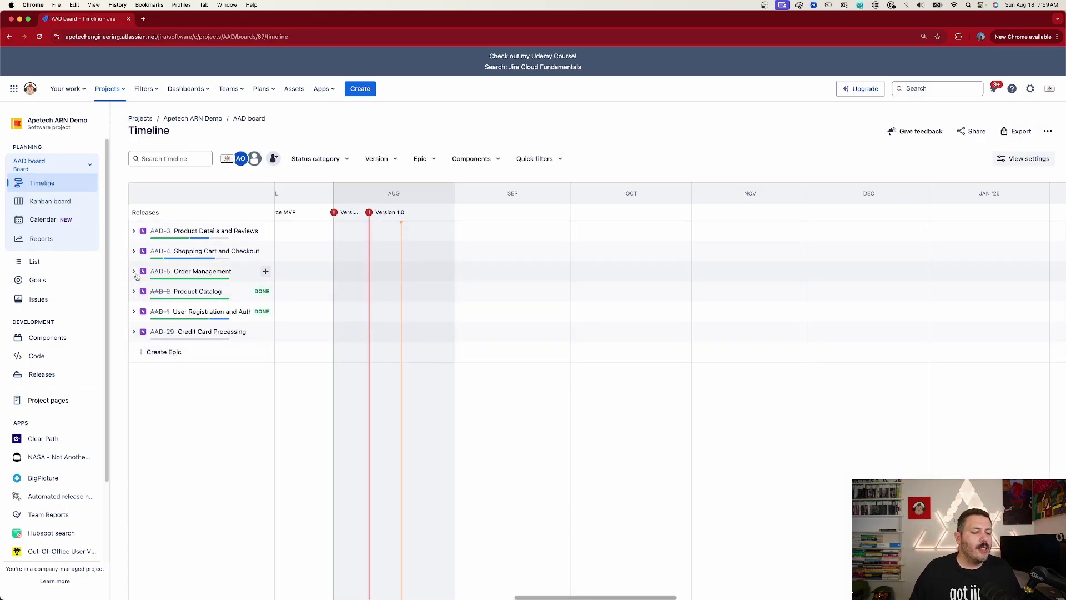
click(133, 332)
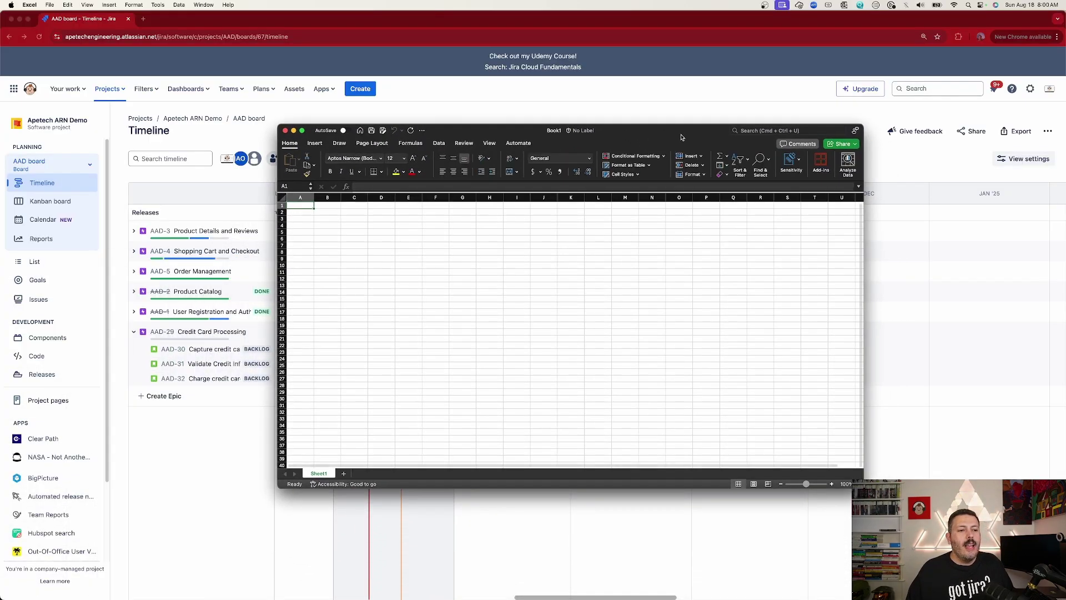
Create a blank Excel workbook with the header Issue Type in A1.
double_click(417, 131)
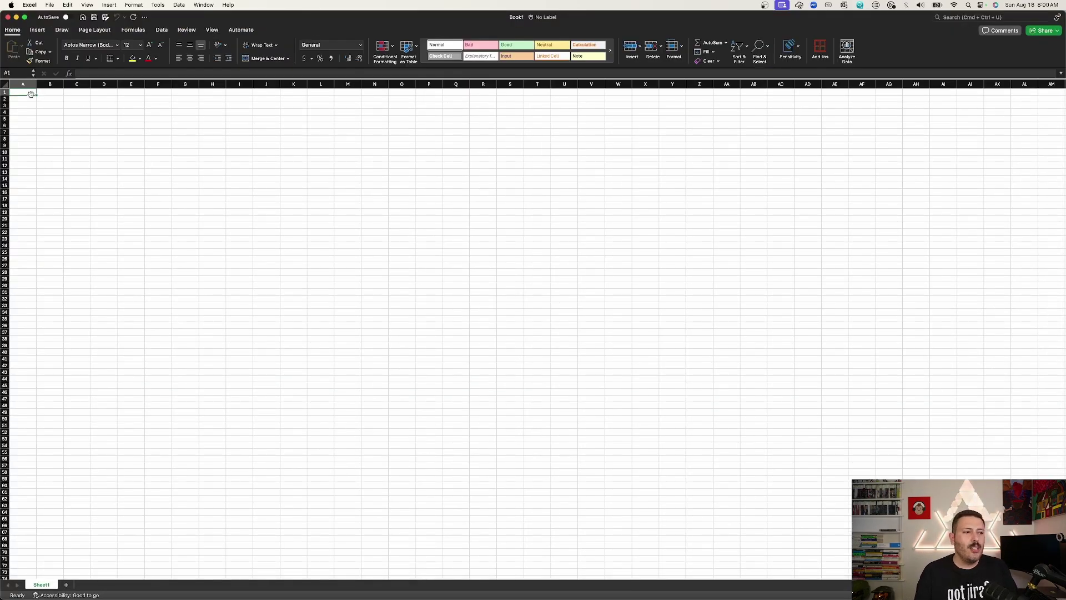
key(Return)
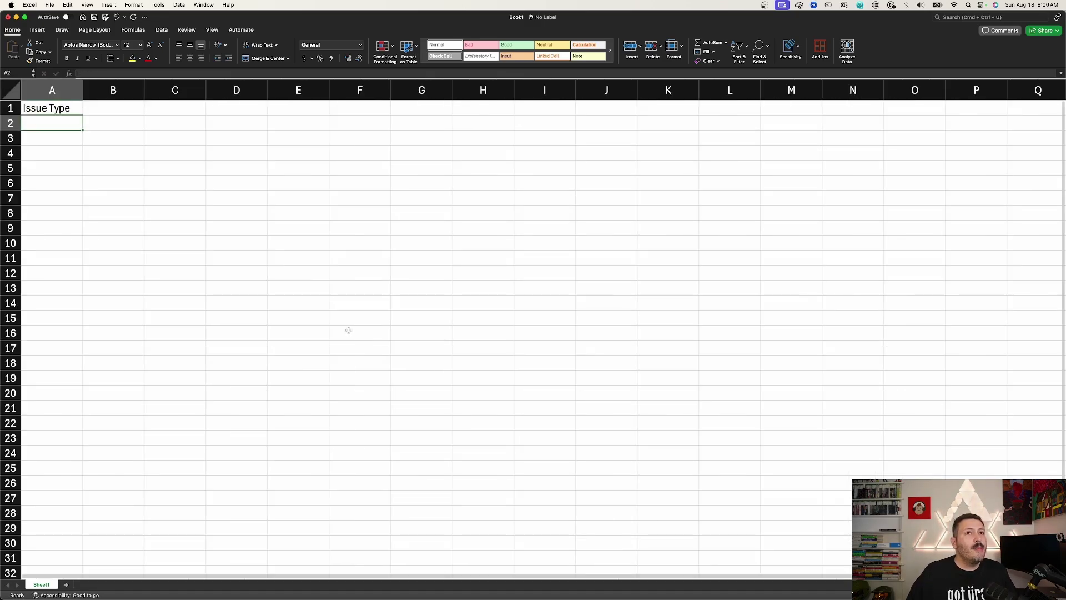
scroll(347, 330, up, 5)
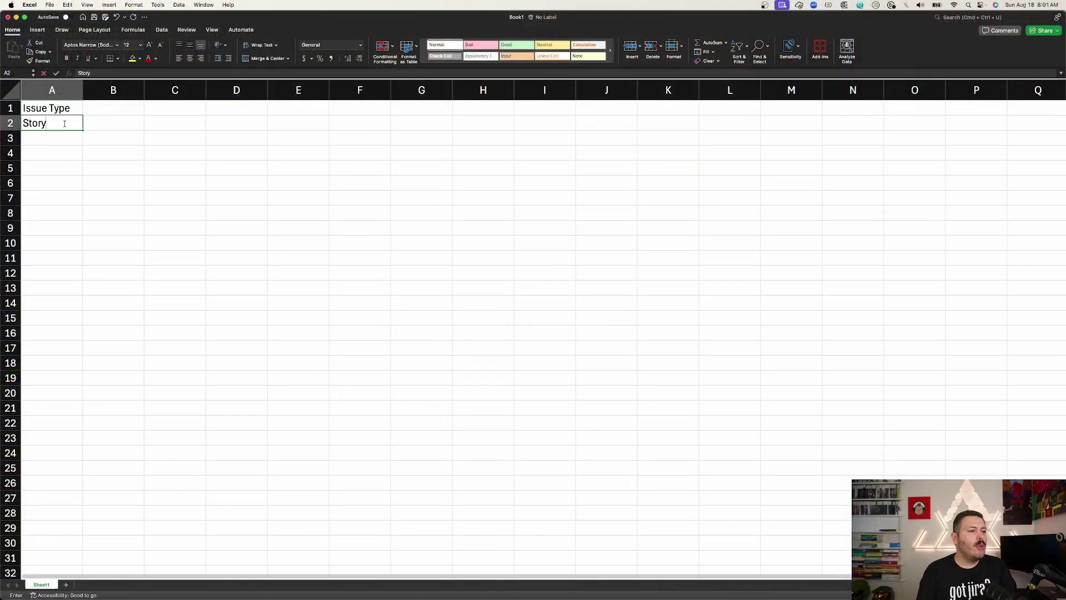
Fill A2:A6 with Story, Story, Task, Task, Bug and begin the B1 header.
key(Return)
text(Story)
key(Return)
text(Task)
key(Return)
text(T)
key(Return)
text(Bug)
key(Return)
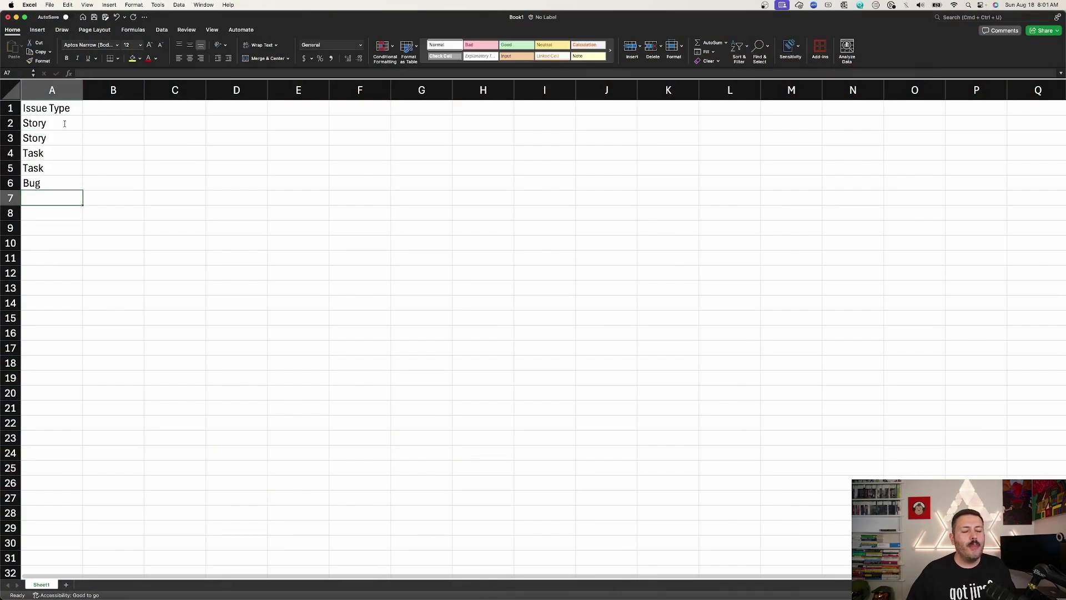
key(Up)
key(Up)
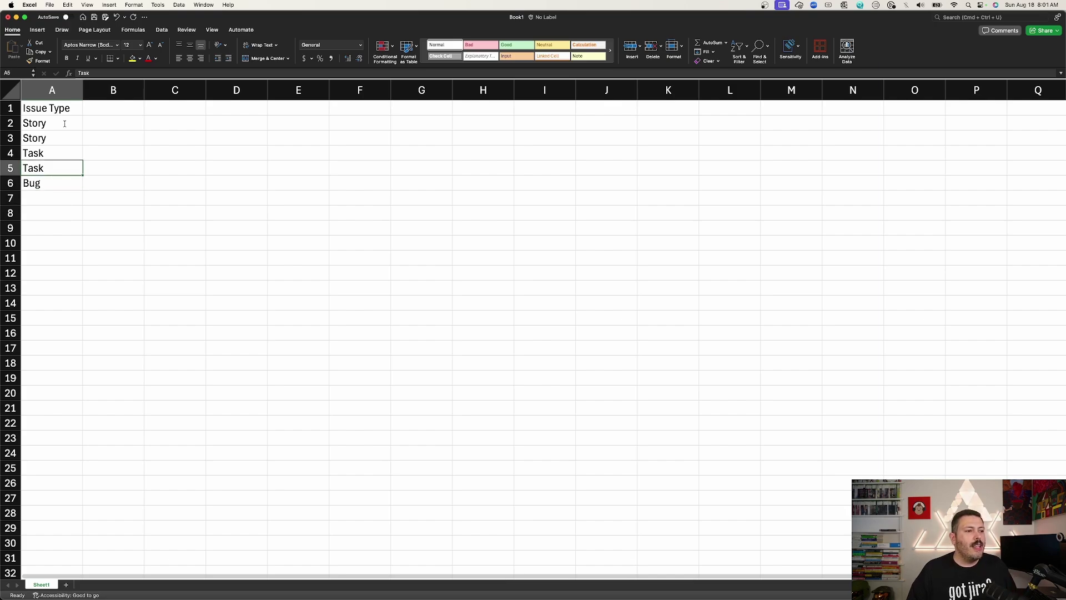
click(104, 107)
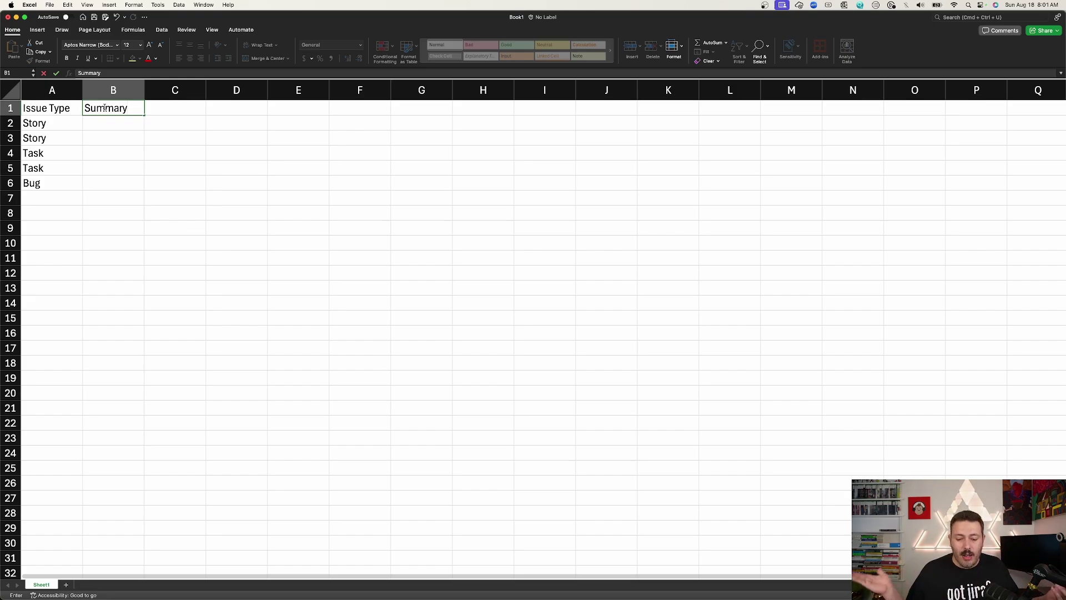
Enter the Summary header and summaries down to 'This is my task 1', 'This is my task 2', 'This is my bug'.
key(Return)
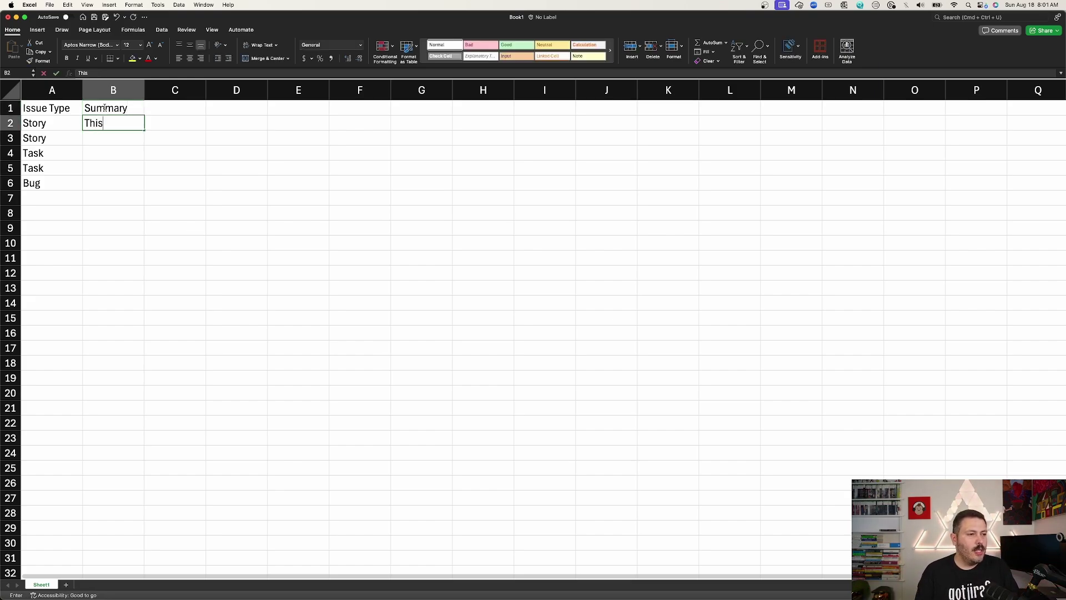
key(Return)
text(St)
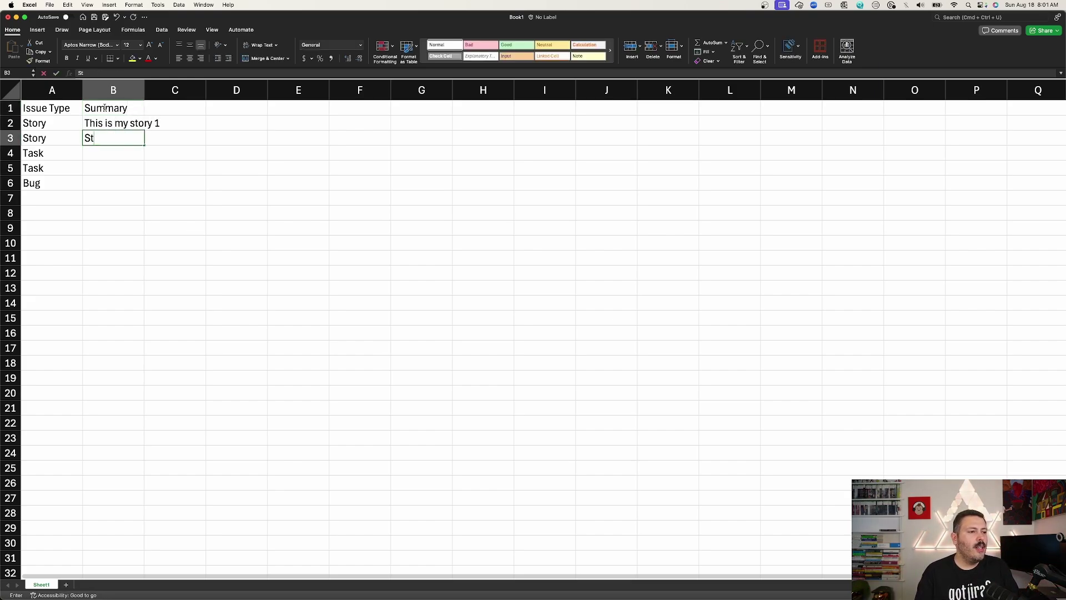
text(This is my story 1)
key(Return)
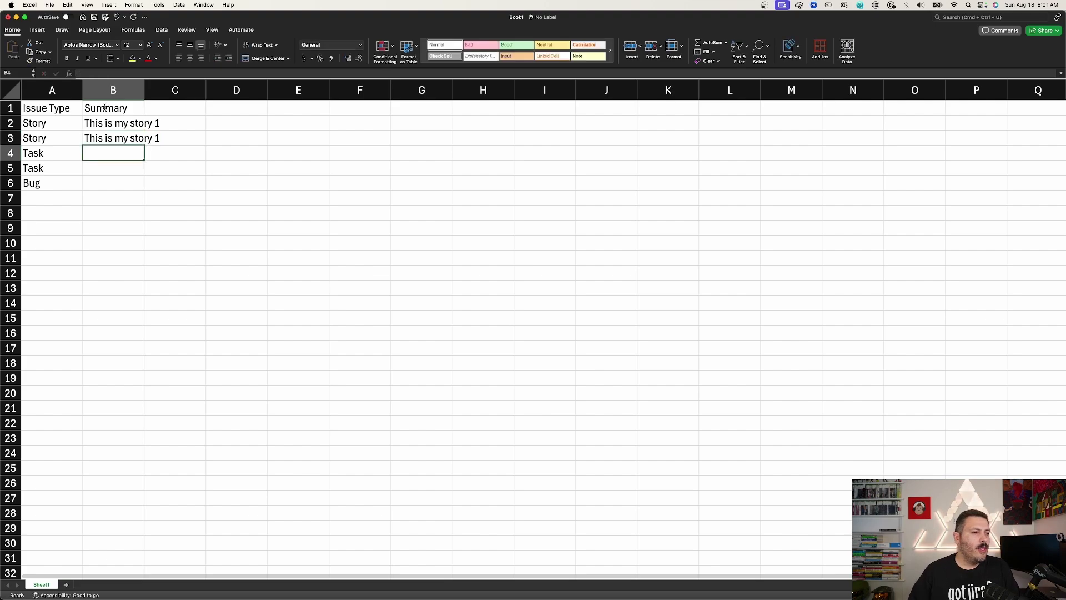
text(This is my task 1)
key(Return)
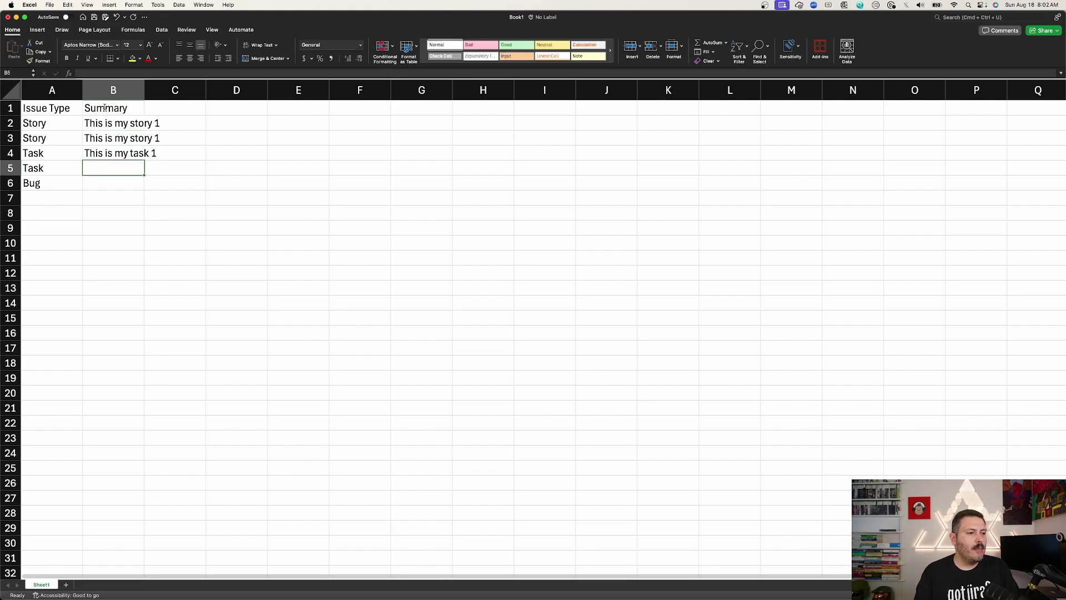
text(This is my task 2)
key(Return)
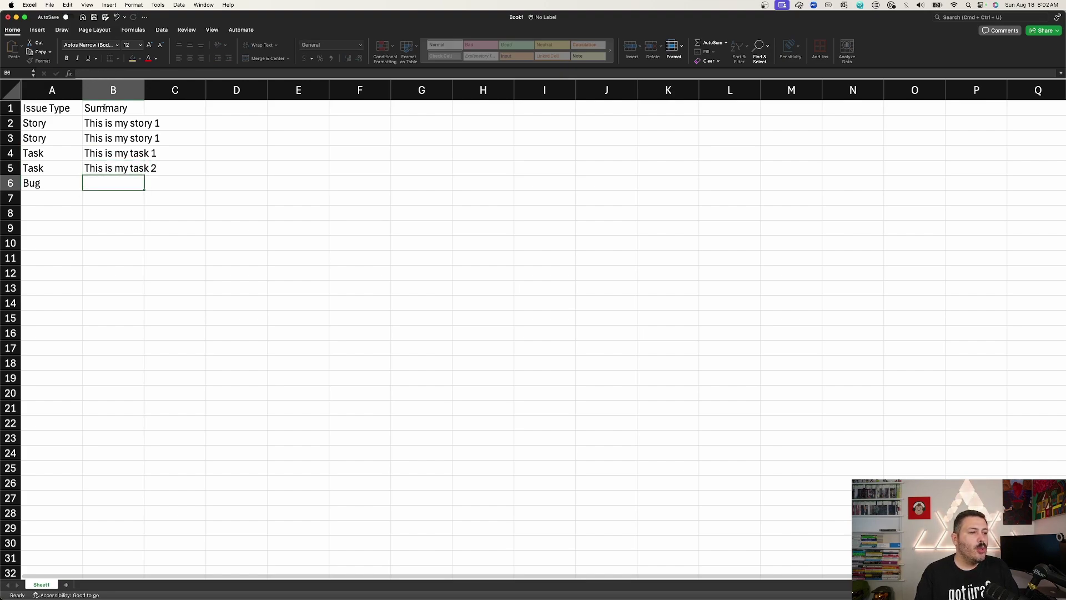
text(This is my bug)
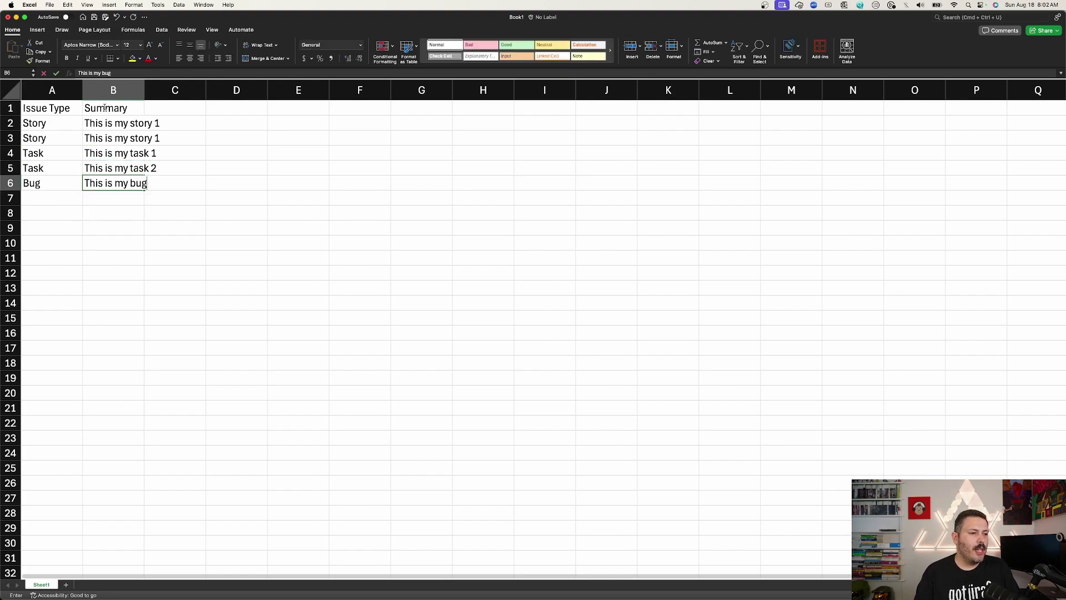
key(Return)
Correct B3 to 'This is my story 2' and autofit column B's width.
click(111, 138)
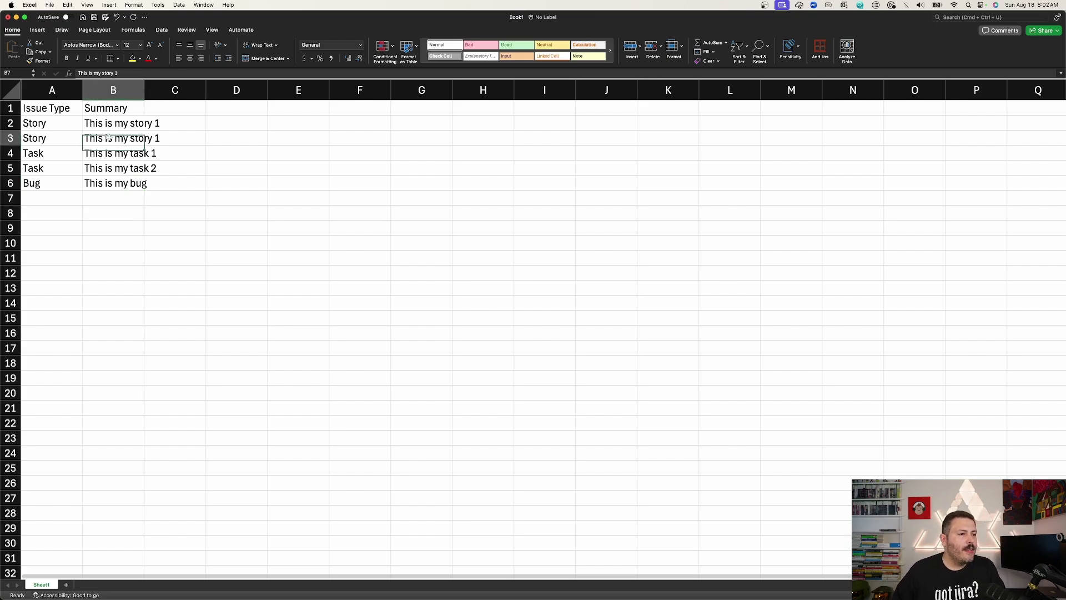
click(139, 73)
key(BackSpace)
text(2)
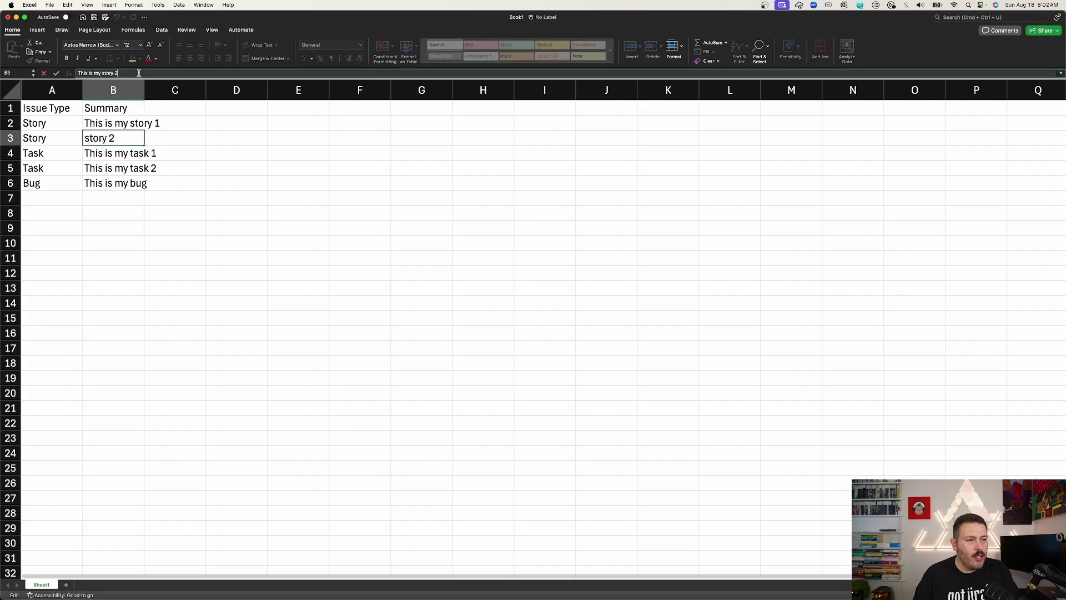
key(Return)
double_click(143, 88)
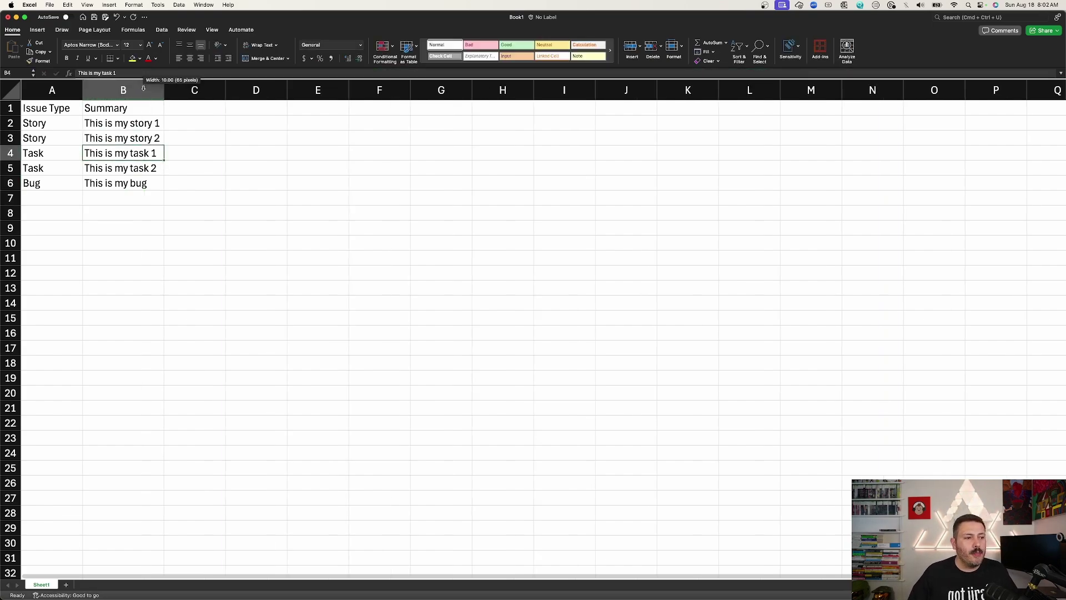
click(196, 112)
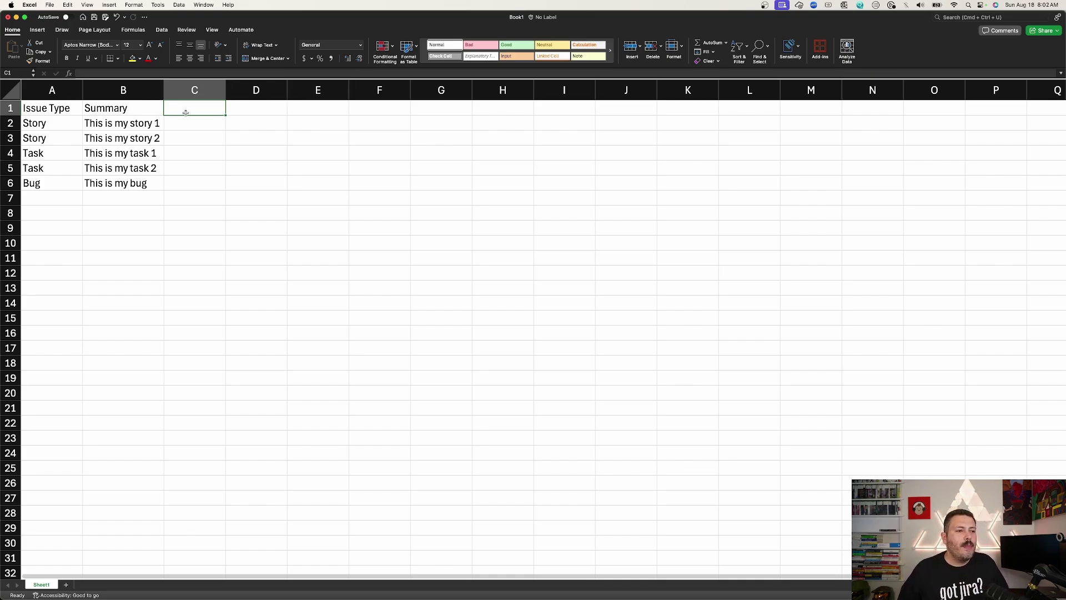
Complete and commit the header Epic in cell C1.
text(c)
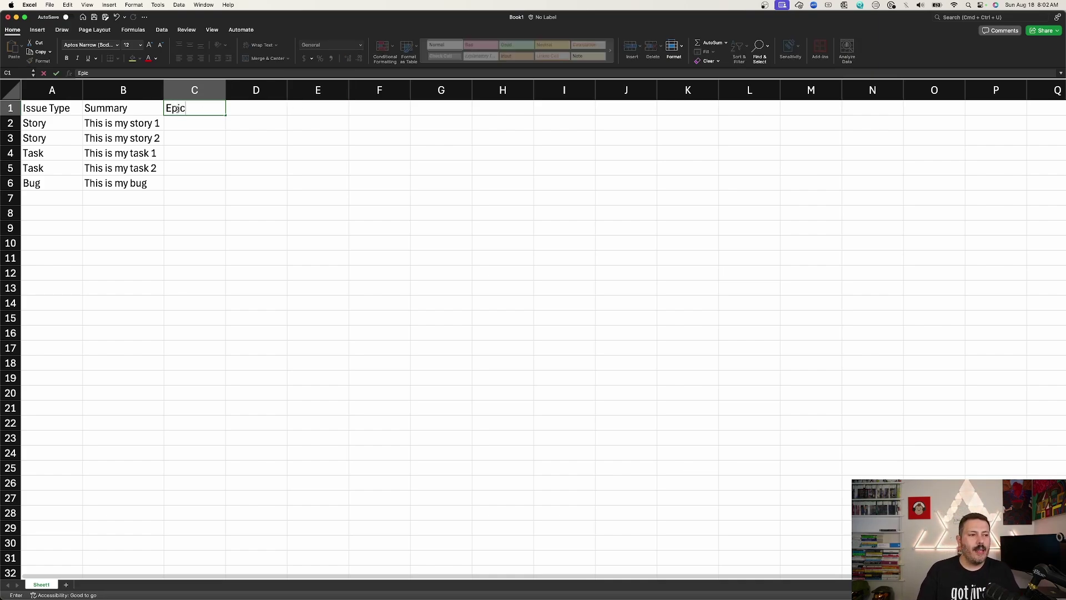
key(Return)
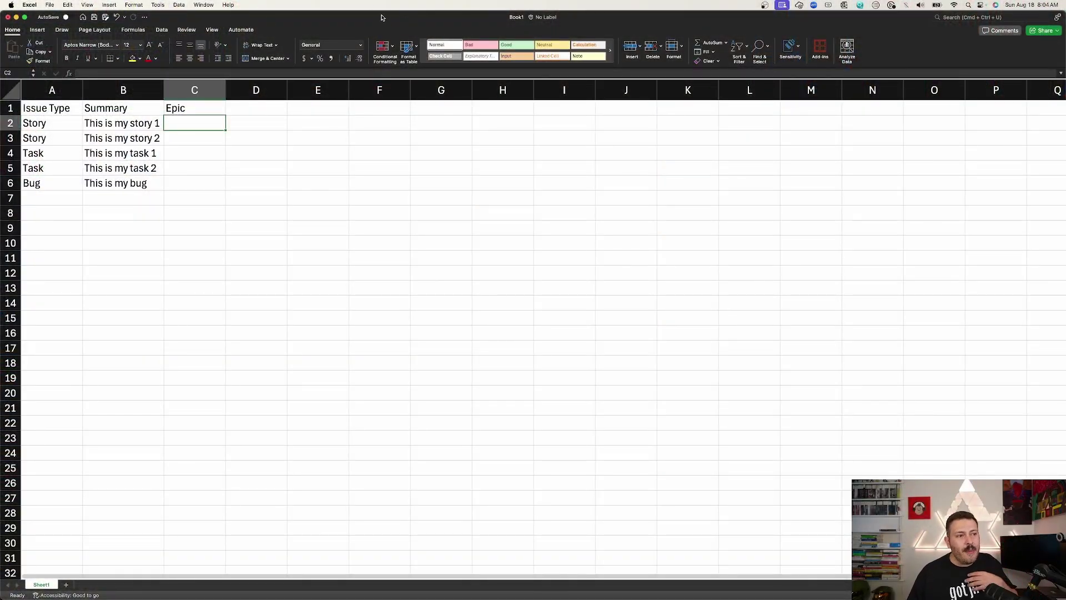
Enter the epic key AAD-29 in cell C2.
mouse_move(381, 18)
mouse_down()
mouse_move(404, 406)
mouse_move(413, 388)
mouse_move(398, 402)
mouse_move(374, 24)
mouse_up()
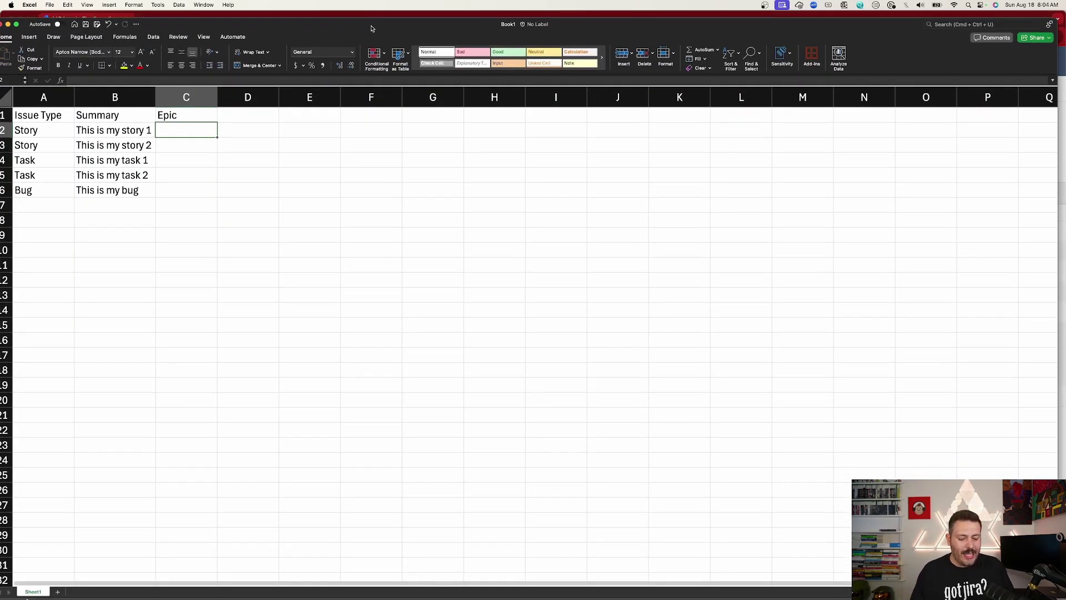
text(AAD-29)
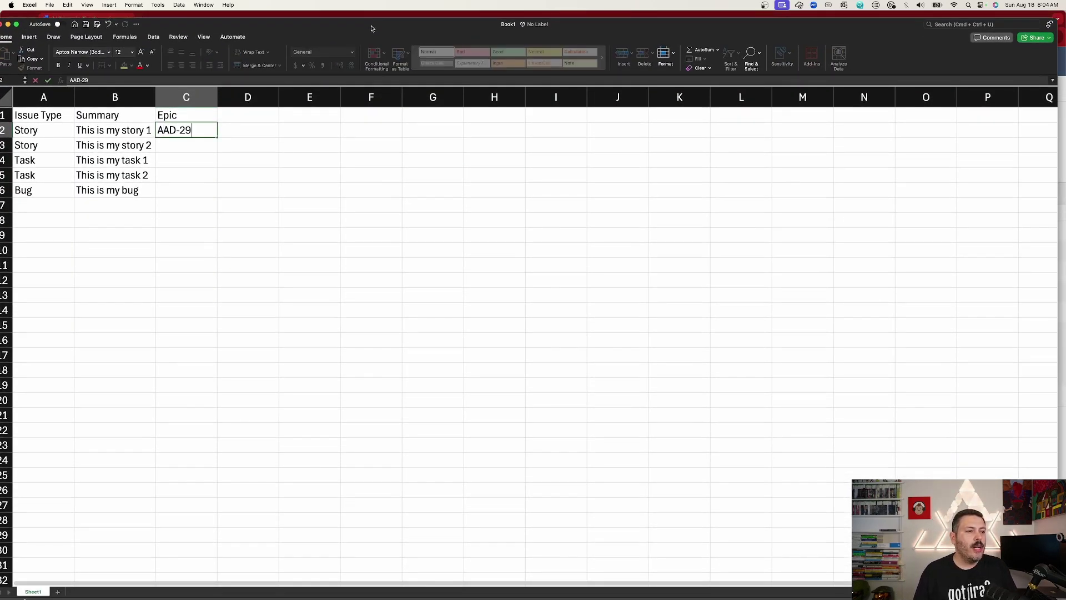
key(Return)
key(Up)
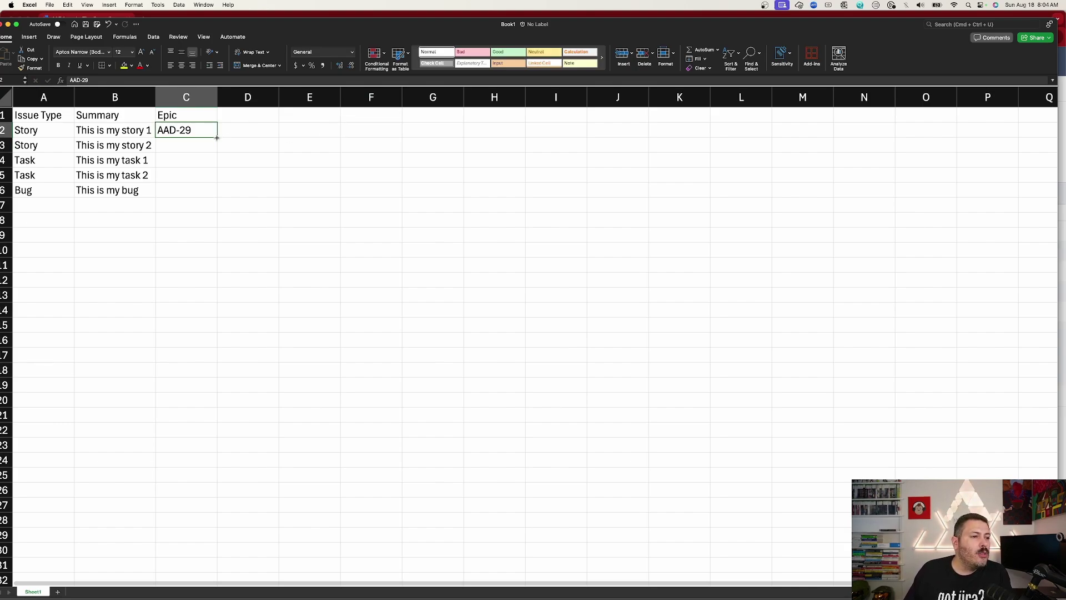
Copy AAD-29 into C3 through C6 without the incrementing fill.
drag(217, 138, 215, 203)
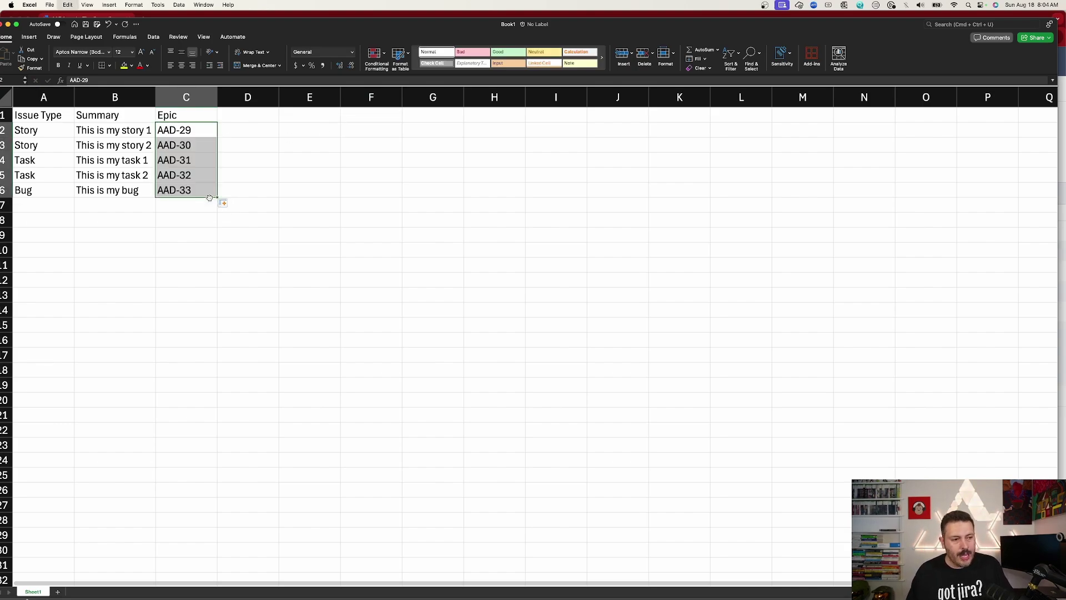
key(super+z)
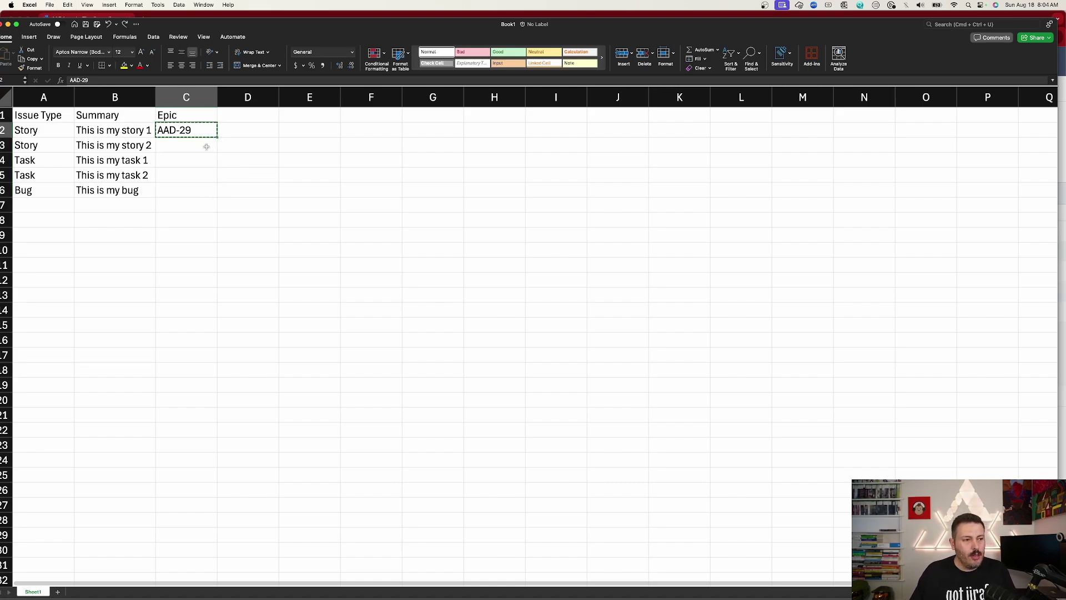
click(206, 147)
text(AAD-29)
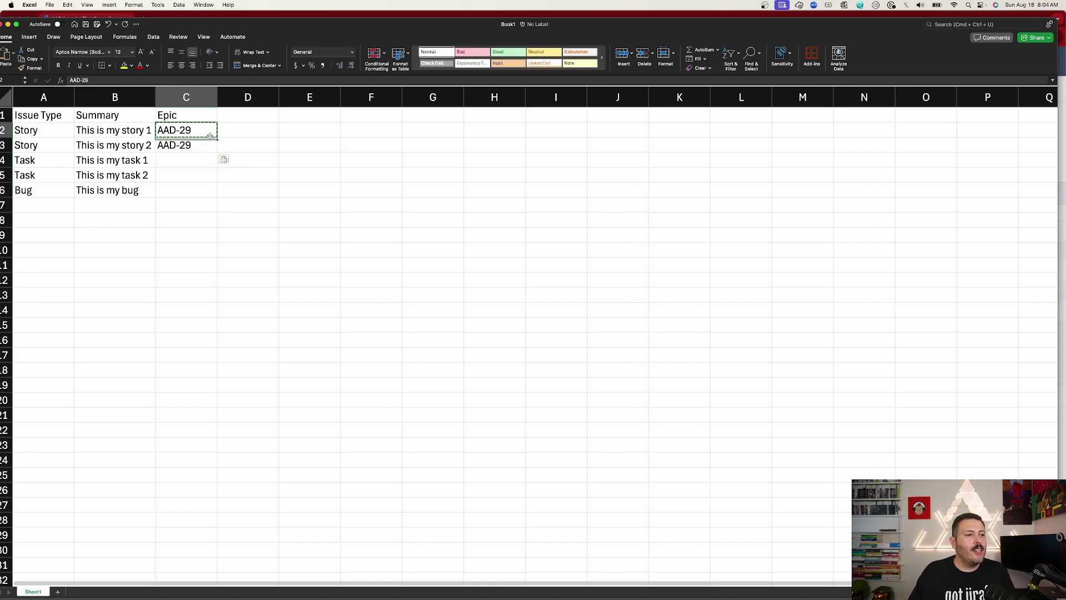
mouse_move(205, 140)
mouse_down()
mouse_move(206, 161)
mouse_move(201, 142)
mouse_up()
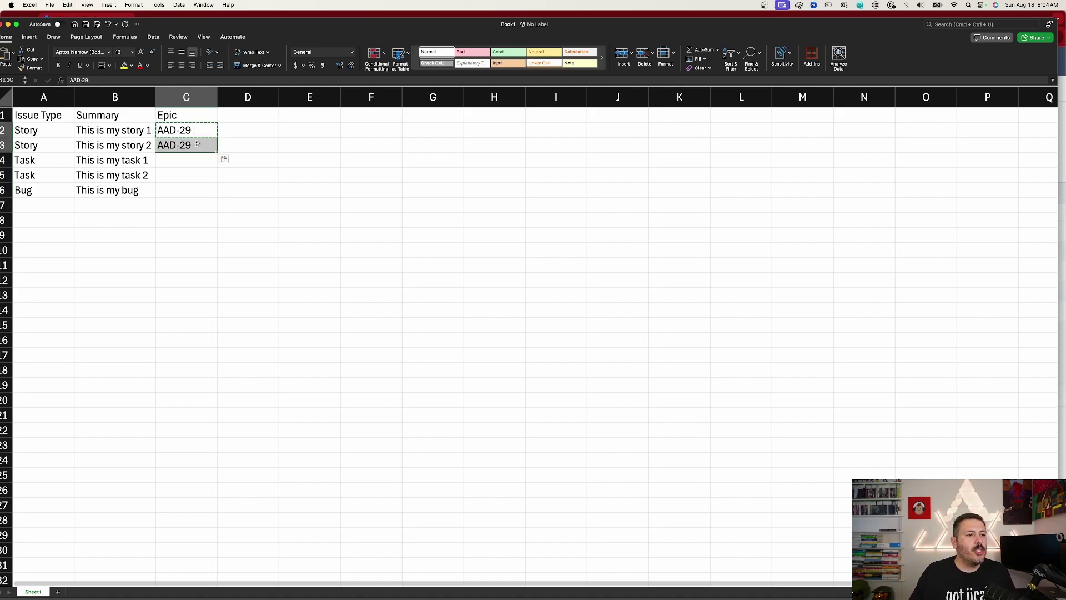
drag(217, 152, 212, 194)
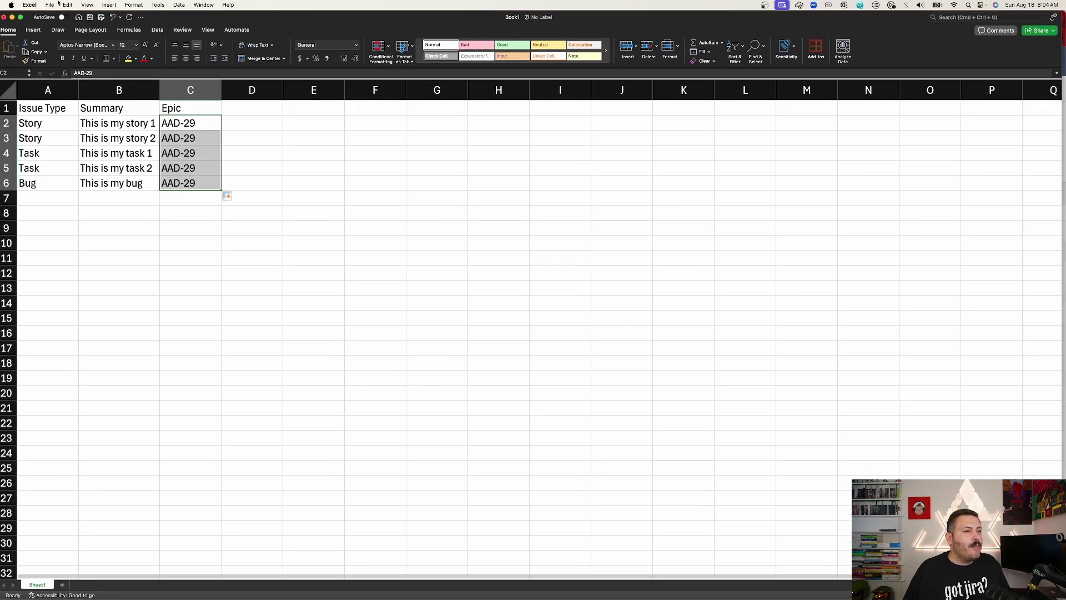
Save the sheet as ImportEpics in CSV UTF-8 (Comma delimited) format, then minimize Excel.
click(49, 5)
click(57, 76)
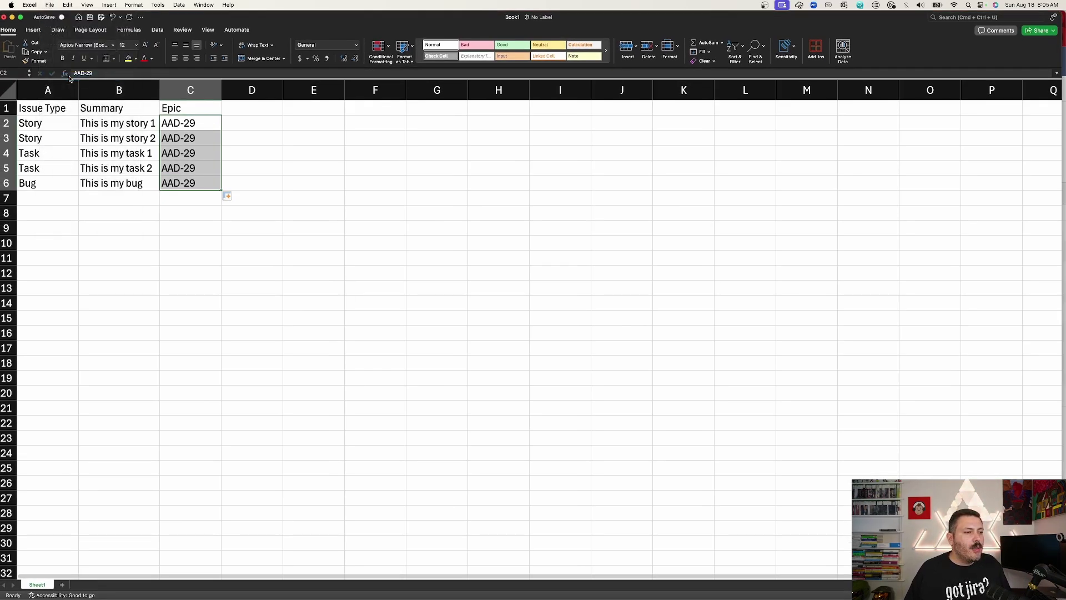
text(ImportEpics)
click(536, 311)
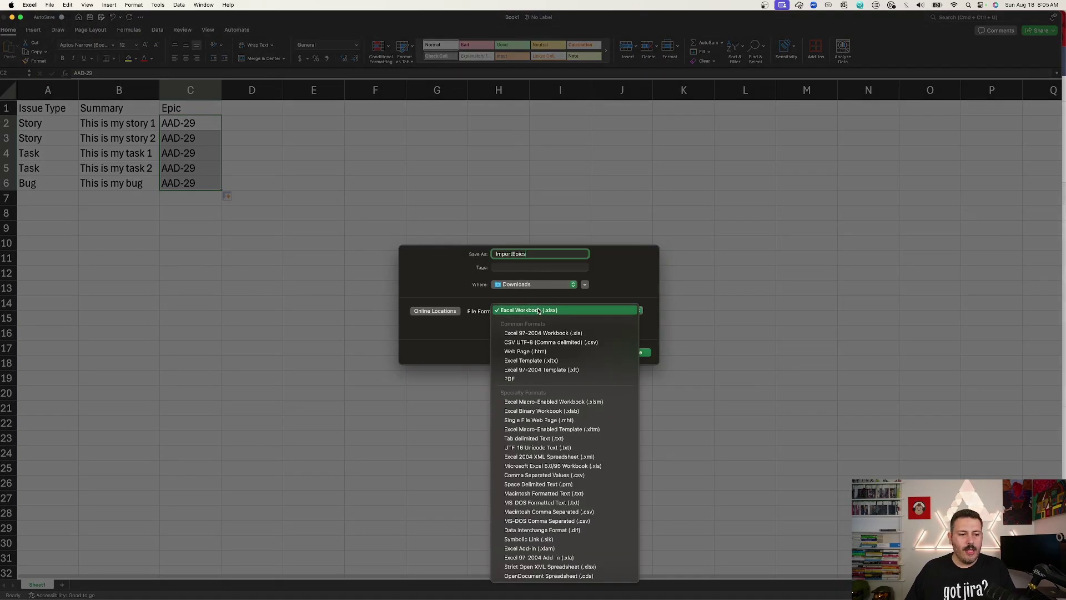
click(561, 343)
click(640, 352)
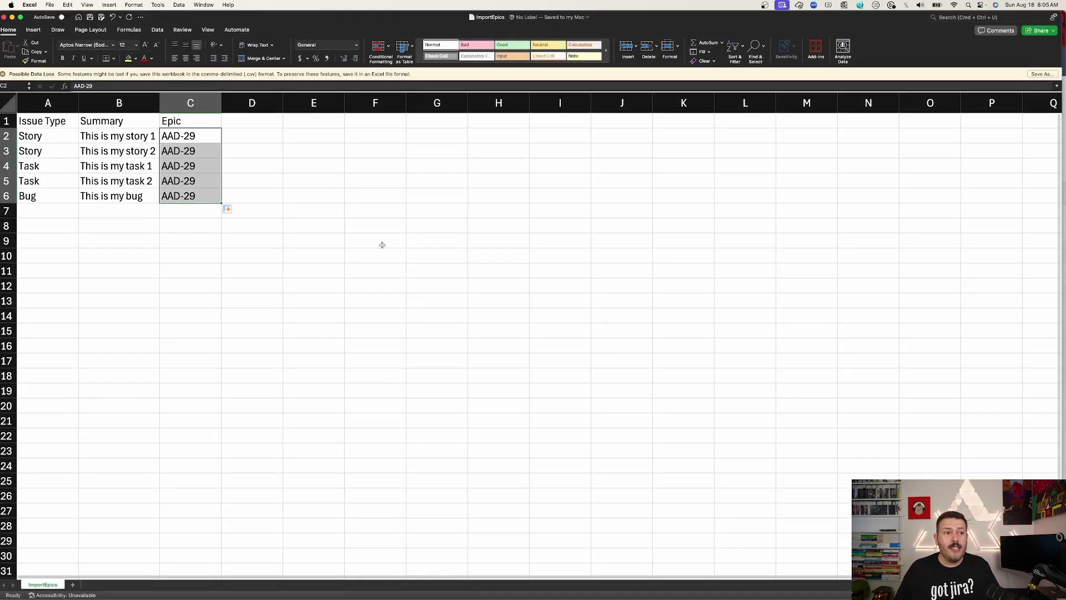
click(12, 17)
Go to Jira's System settings and open External System Import.
click(603, 142)
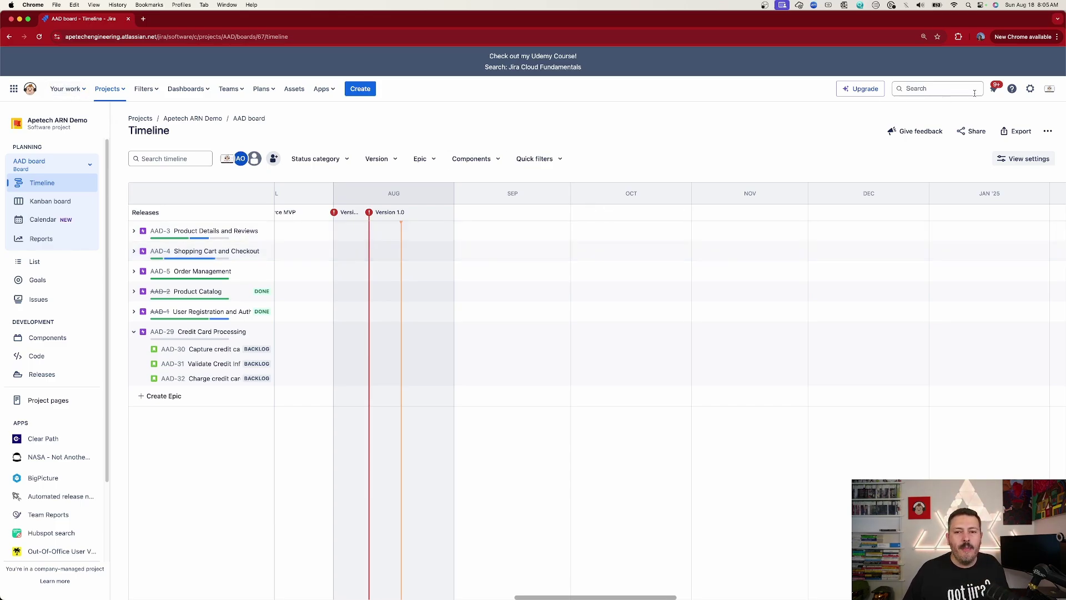
click(1030, 90)
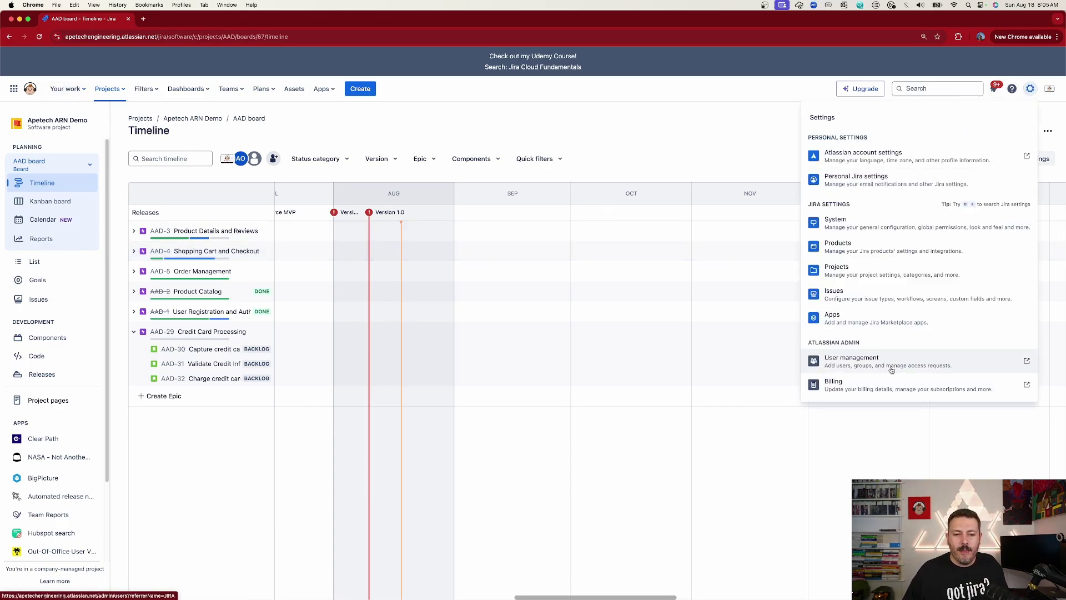
click(872, 224)
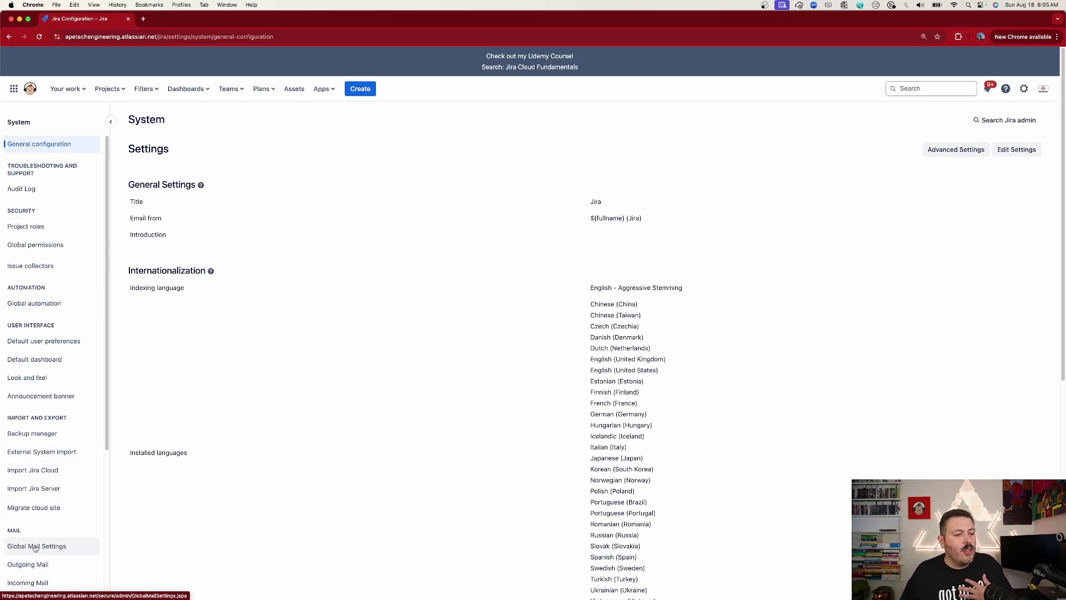
click(35, 454)
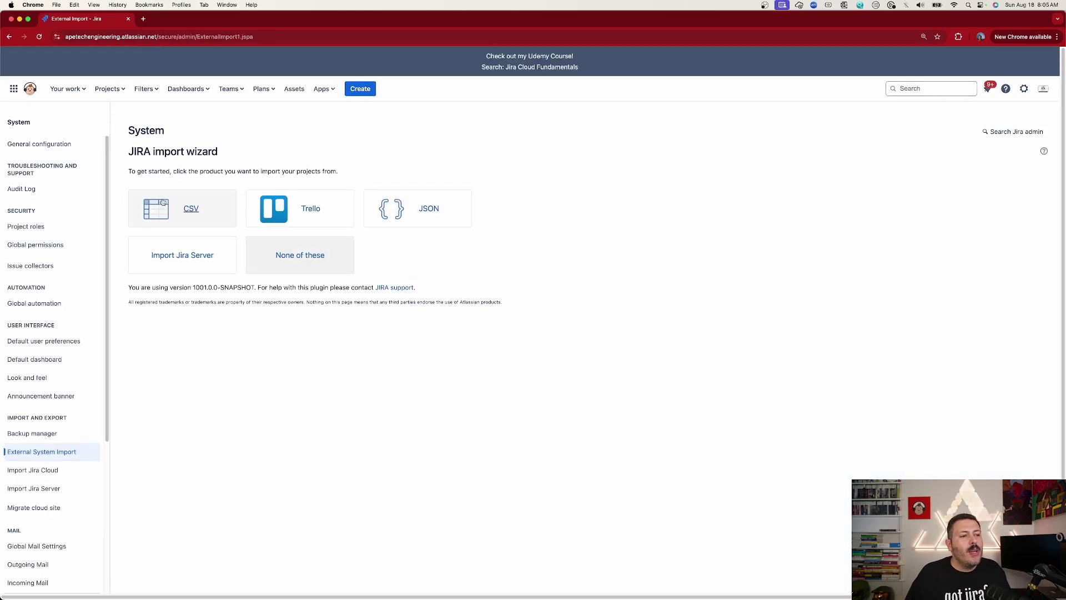
Start a CSV import using ImportEpics.csv from Downloads and proceed to project setup.
click(192, 211)
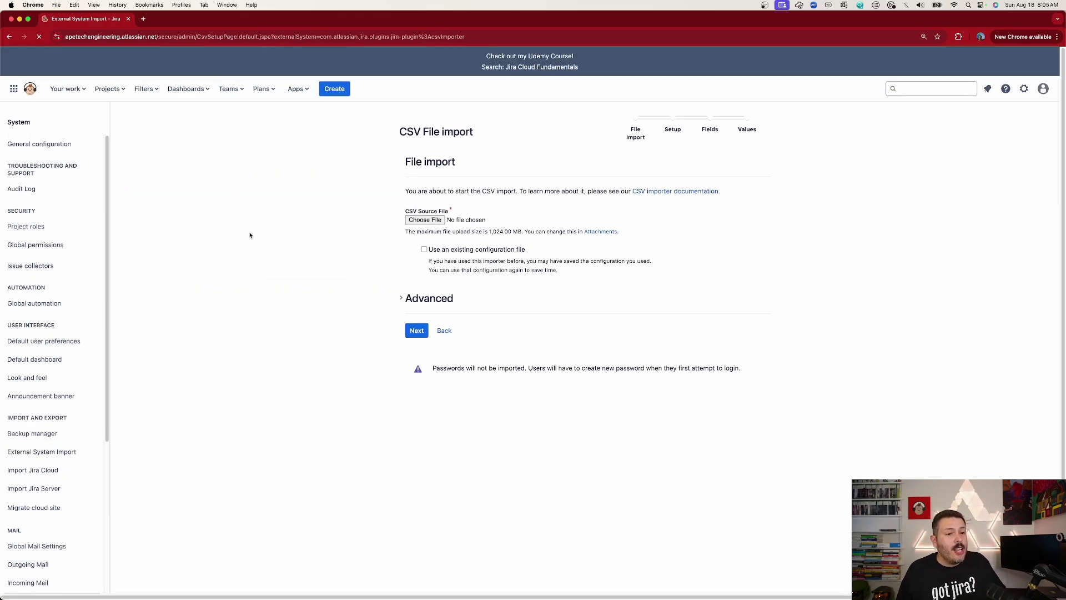
click(425, 220)
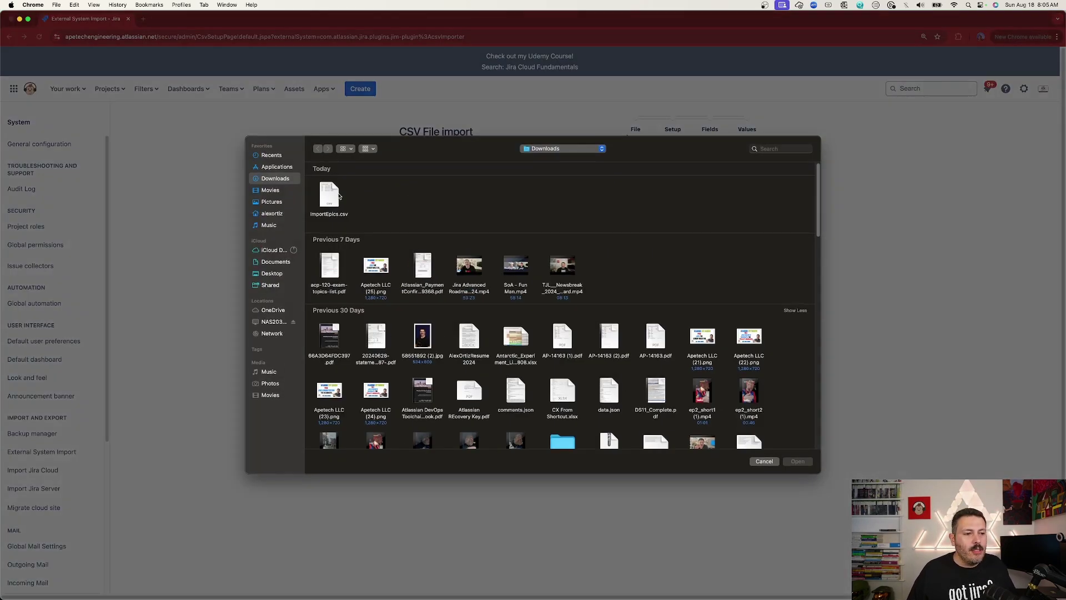
click(329, 195)
click(798, 461)
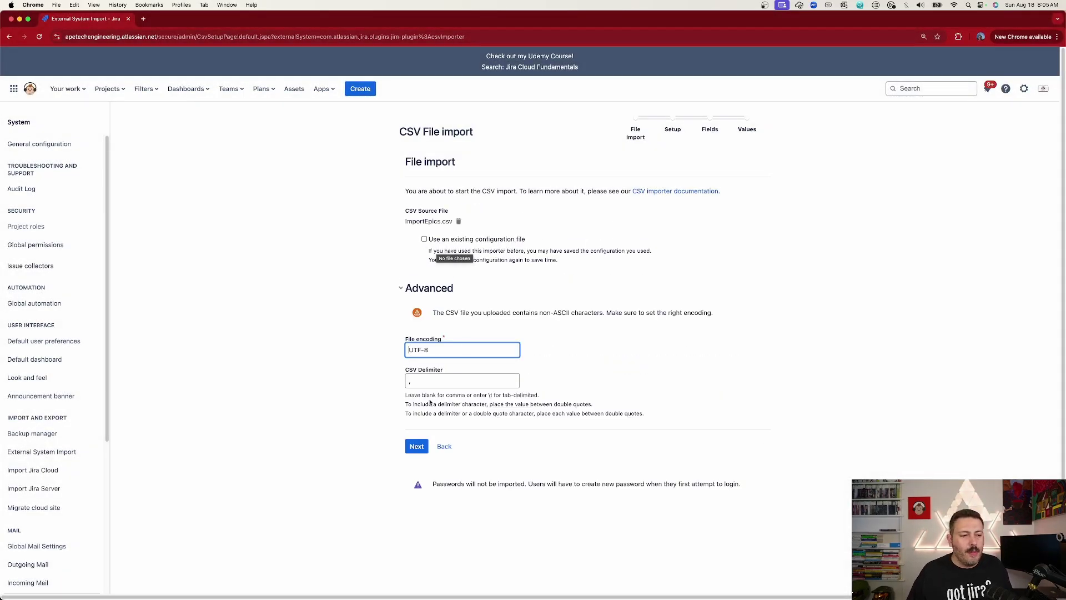
click(419, 449)
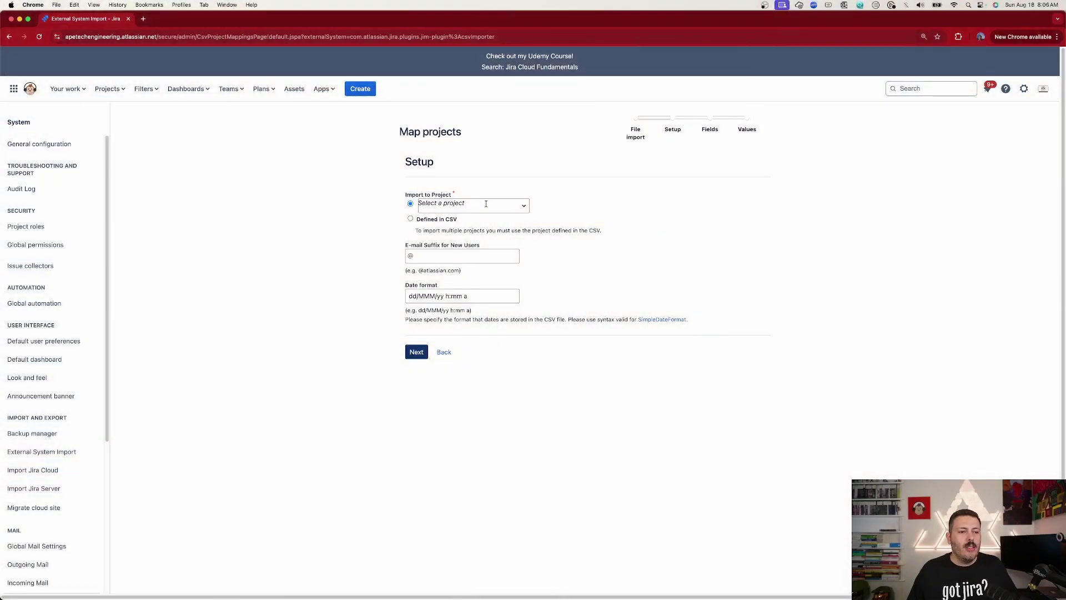
Set Apetech ARN Demo [AAD] as the import project and proceed to field mapping.
click(486, 204)
text(apetech)
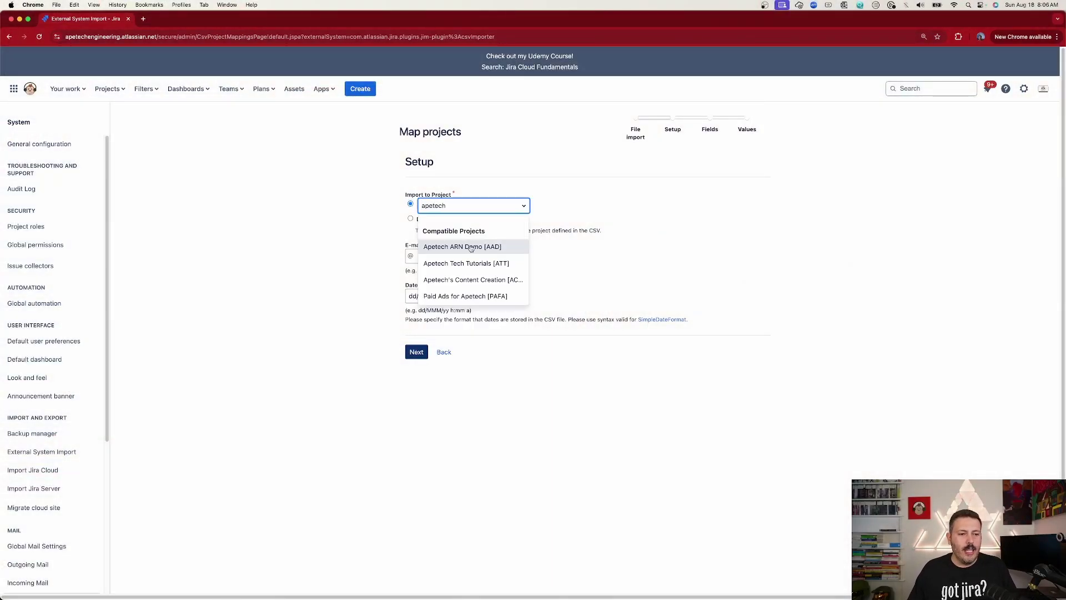
click(470, 247)
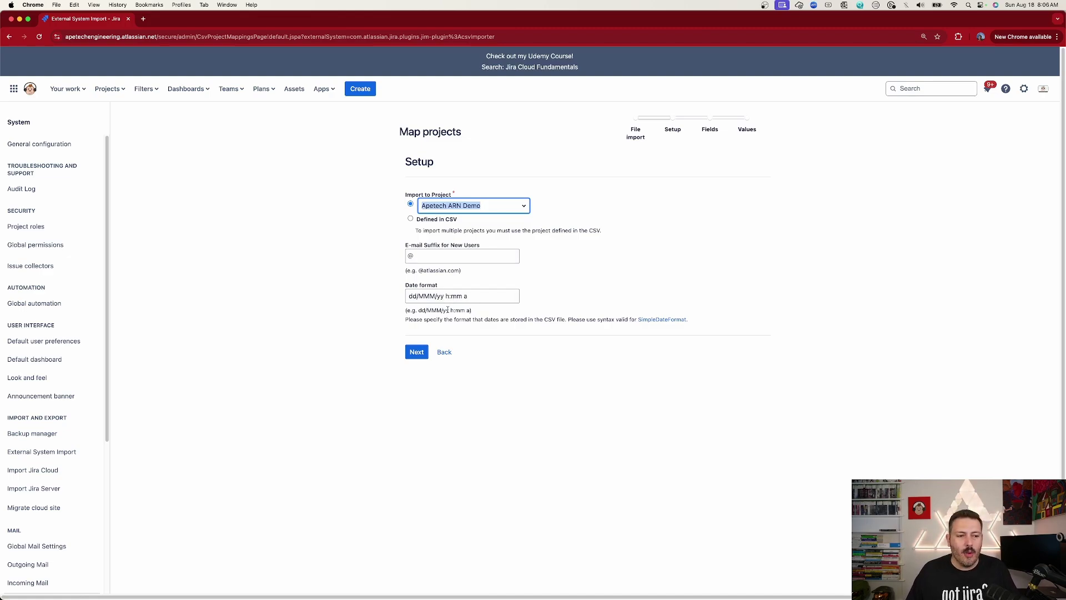
click(416, 353)
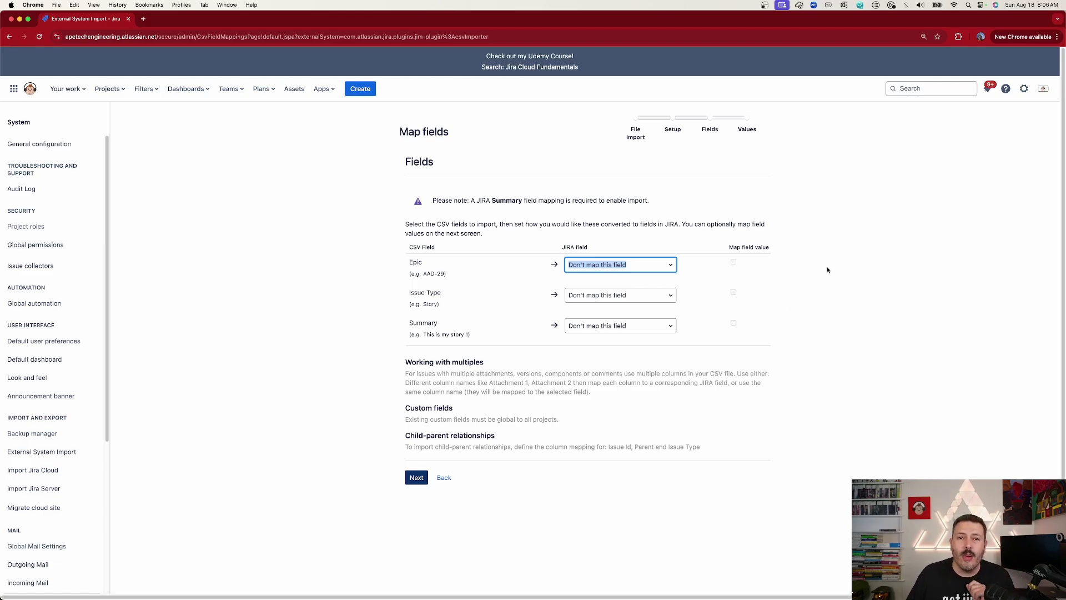
Map the CSV Epic column to Epic Link with value mapping enabled.
click(416, 265)
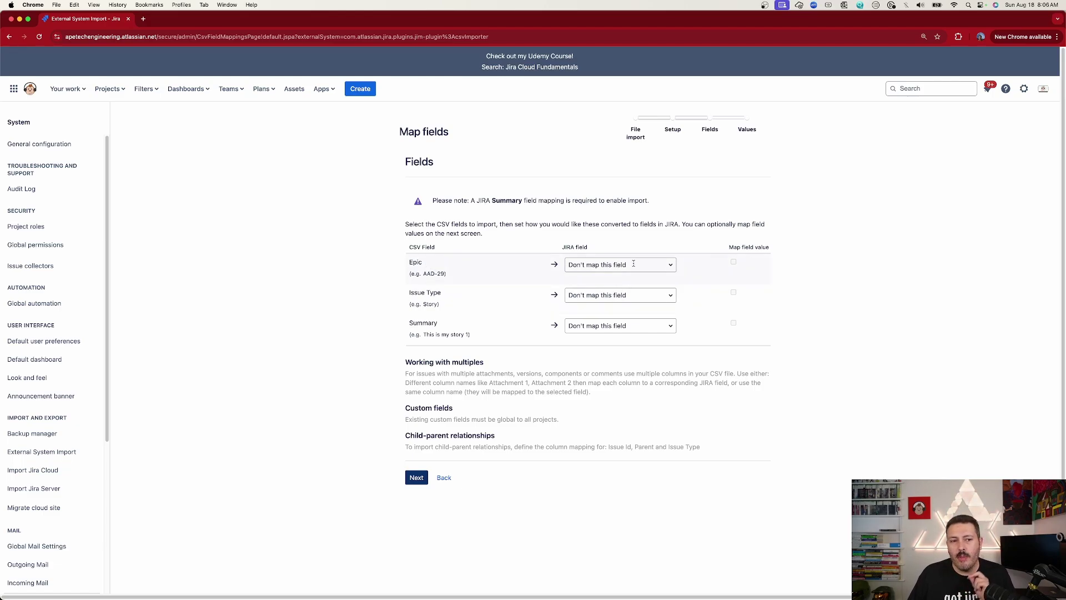
click(634, 264)
text(epic)
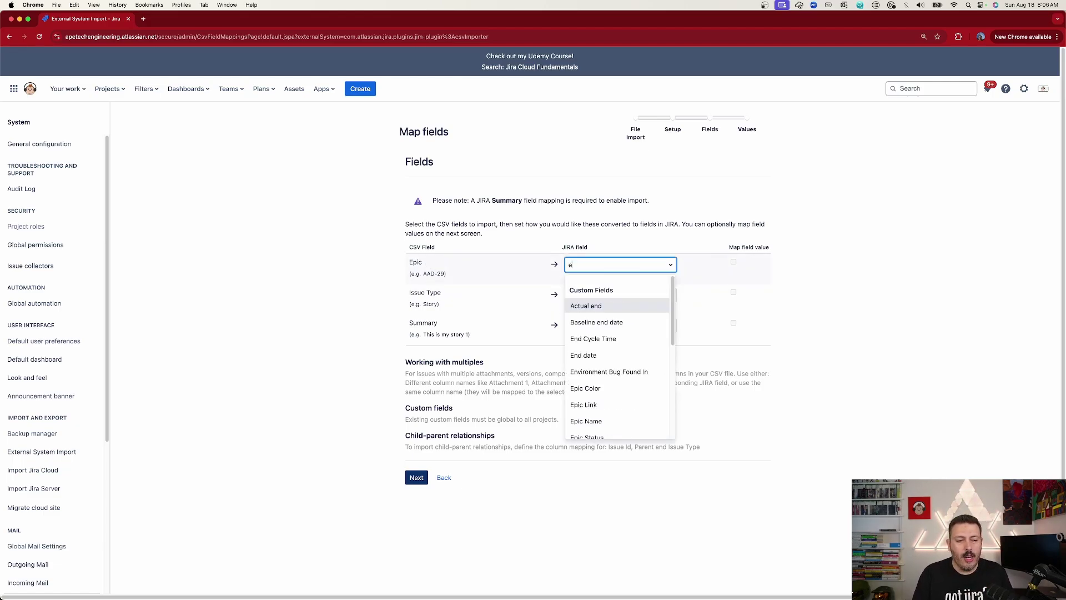
click(603, 322)
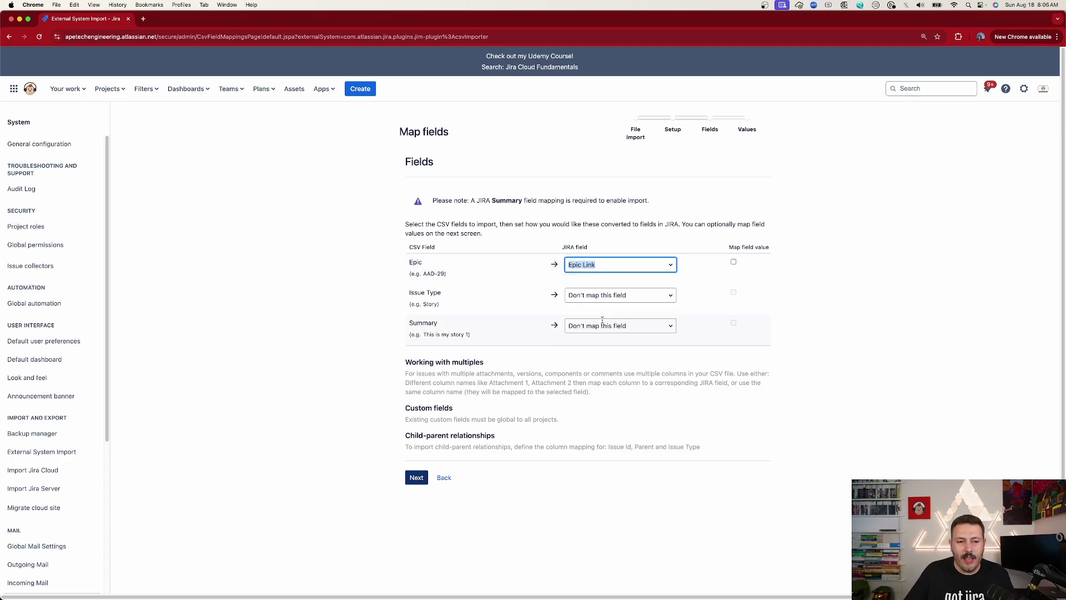
click(734, 262)
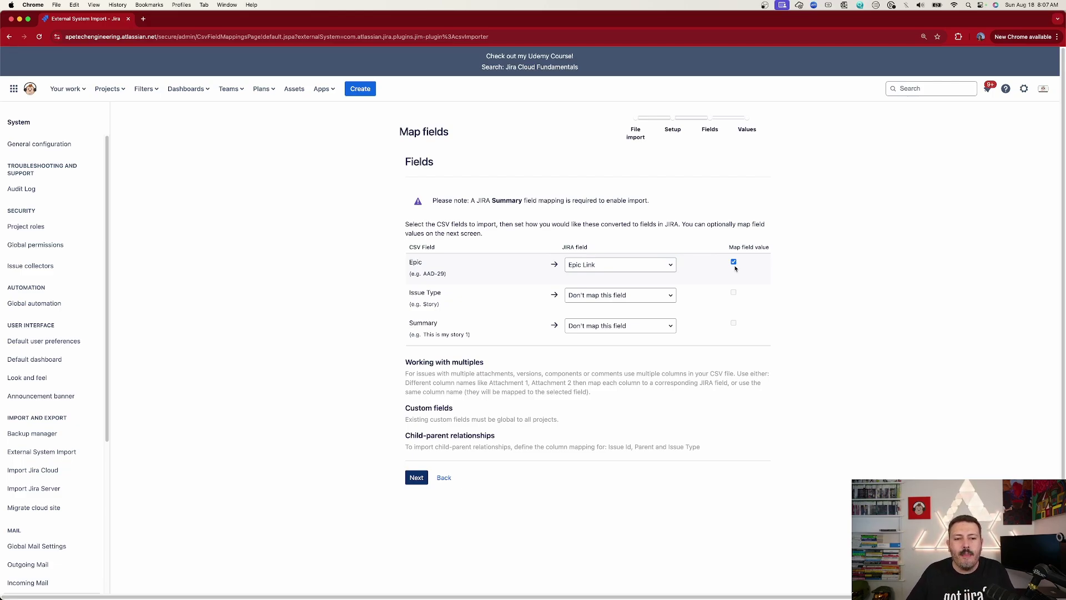
Map Issue Type and Summary to their matching Jira fields with value mapping, then continue.
click(627, 297)
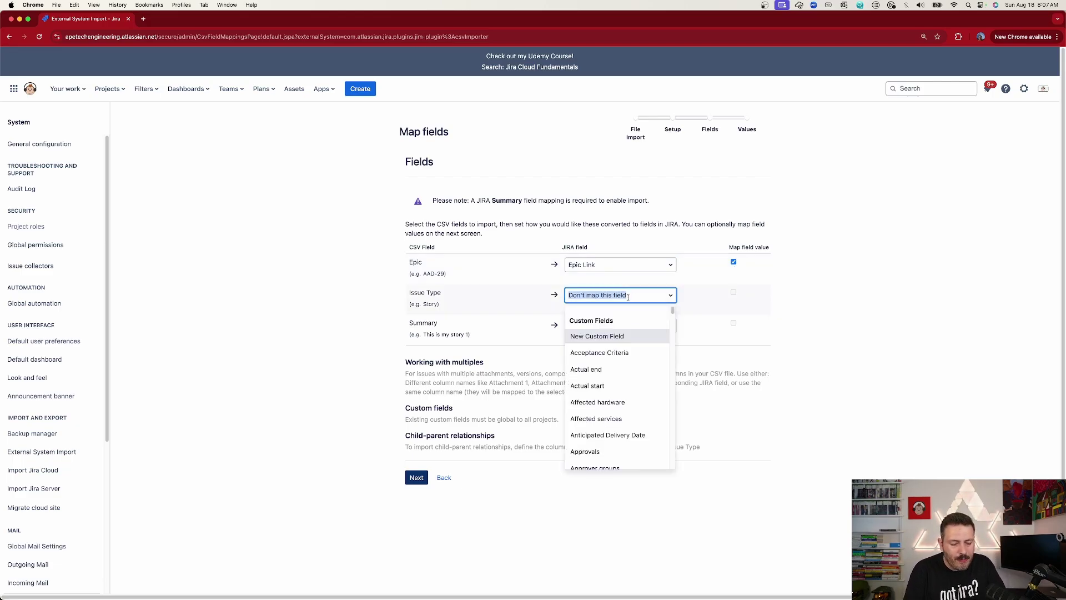
text(issue)
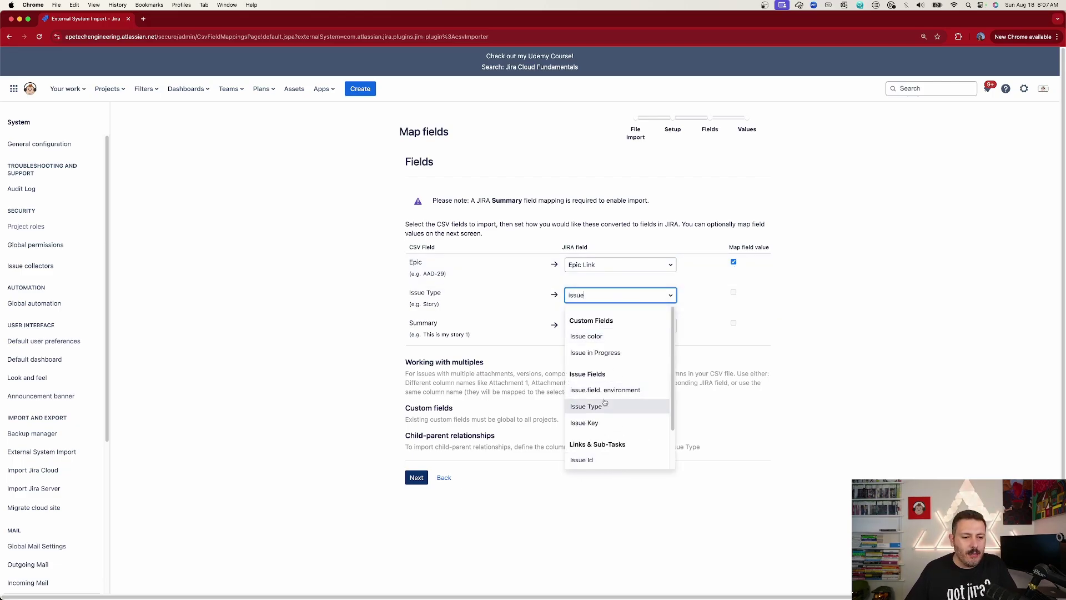
click(588, 406)
click(733, 292)
click(643, 323)
text(summ)
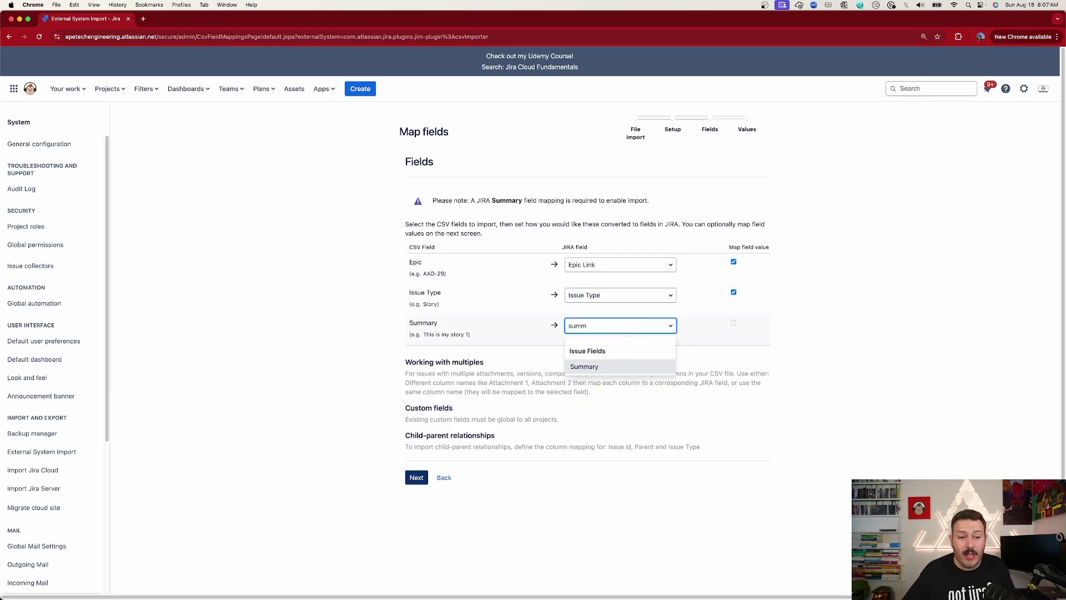
click(643, 365)
click(733, 290)
click(425, 446)
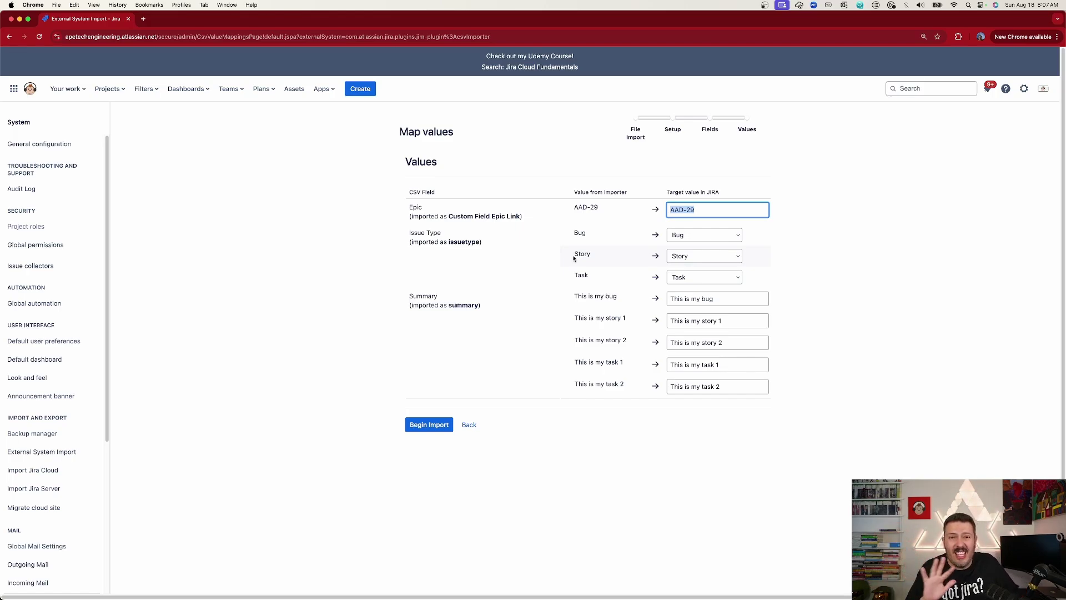
Keep Bug mapped to the Bug issue type and begin the CSV import.
click(721, 237)
click(709, 235)
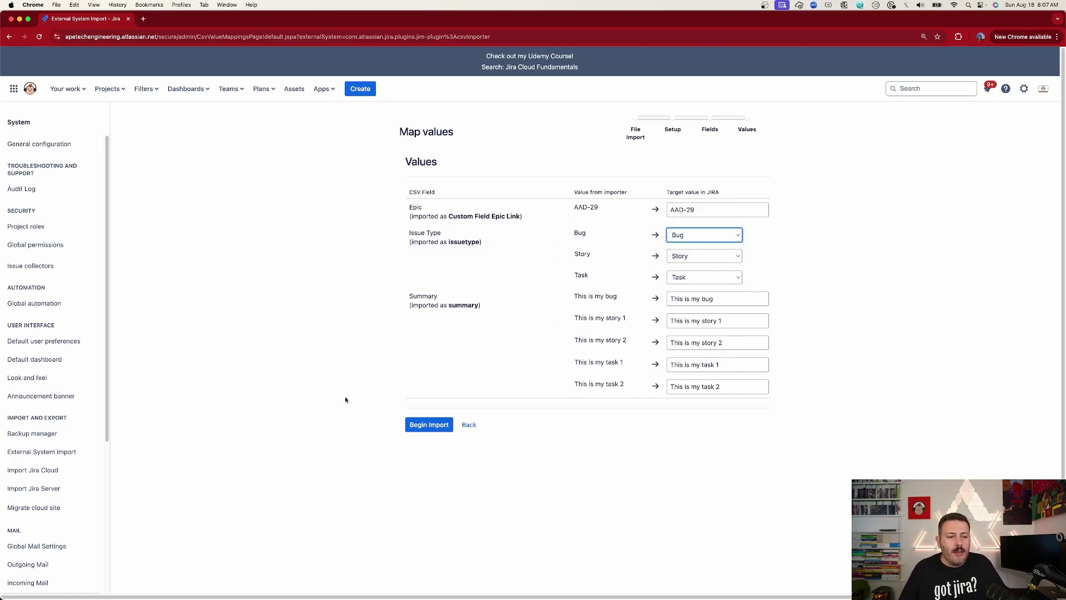
click(428, 425)
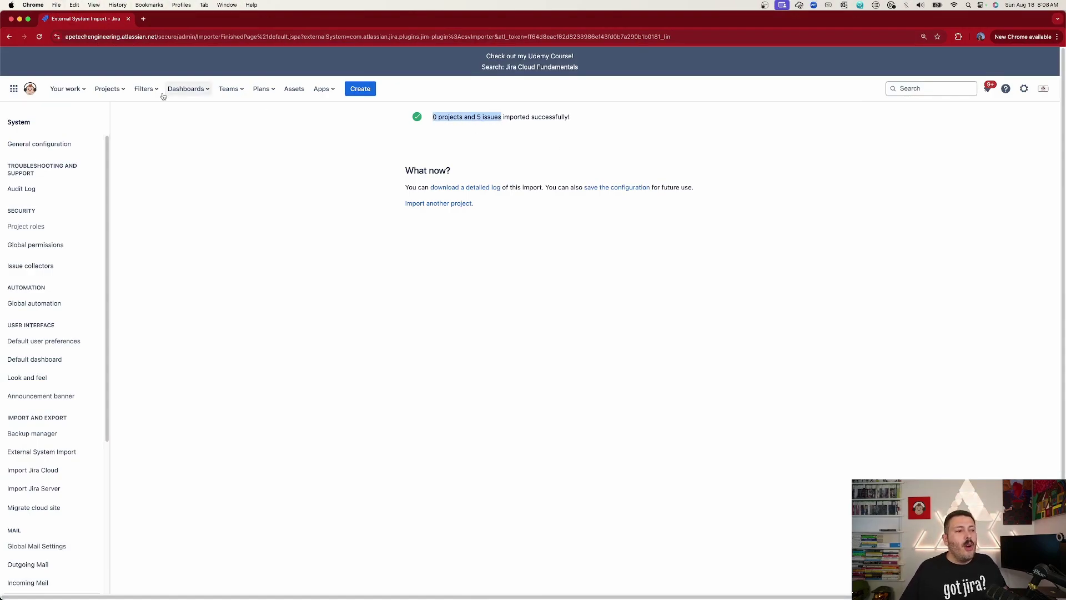
Leave the import results by opening the recent projects list.
click(117, 91)
Open the Apetech ARN Demo timeline, expand AAD-29, widen the issue column, and move 'This is my task 1' lower.
click(130, 126)
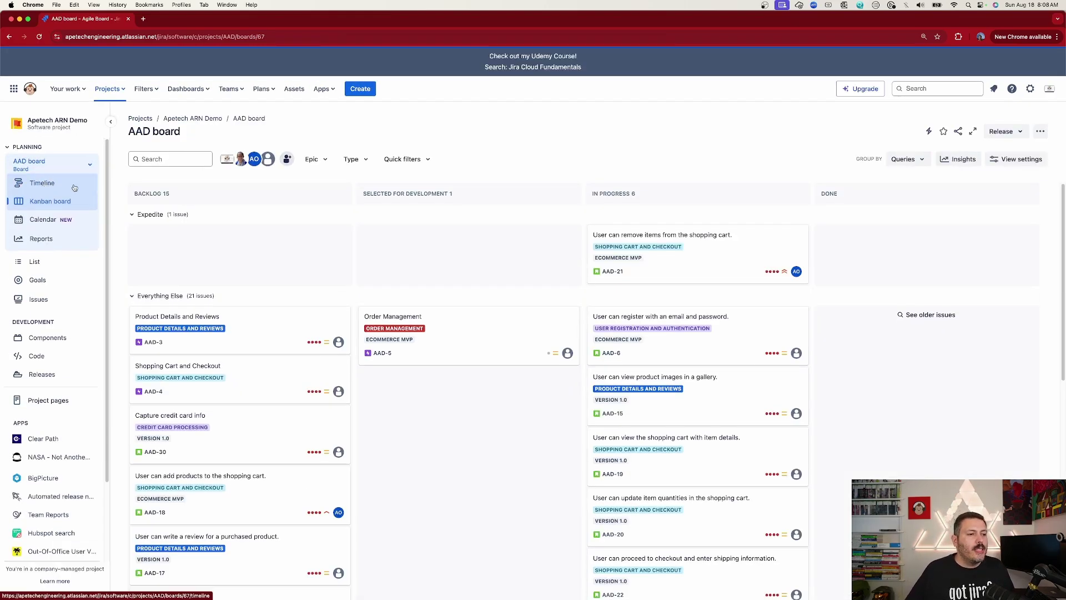
click(72, 185)
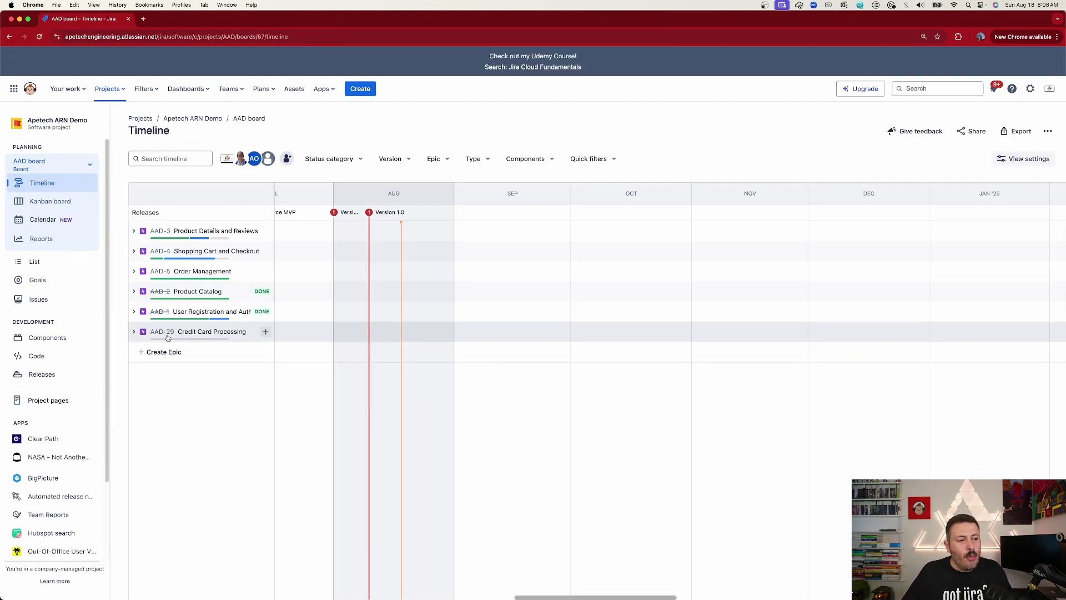
click(134, 332)
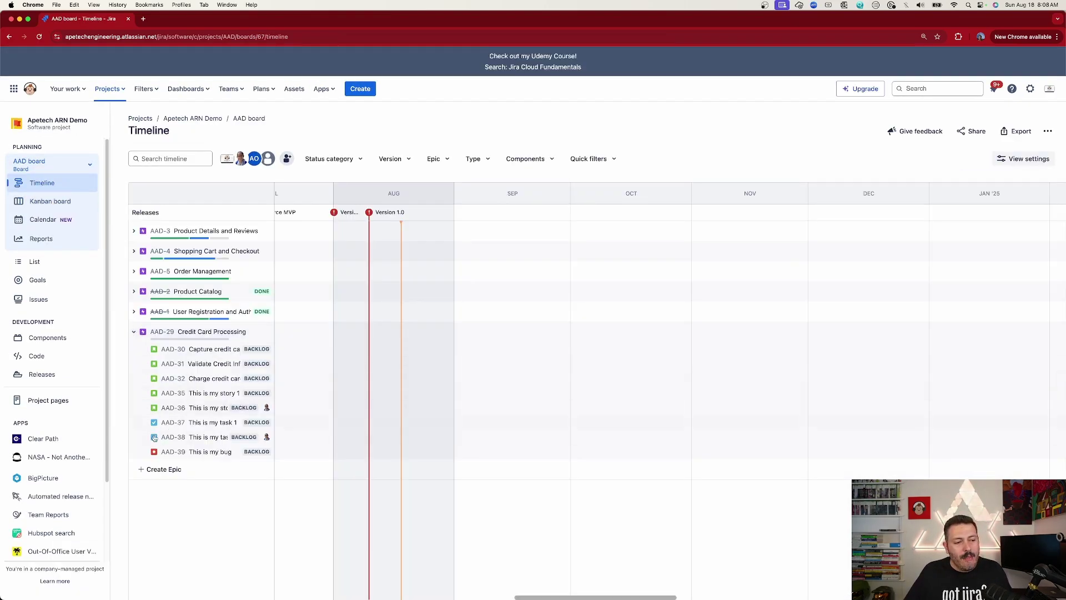
drag(275, 389, 355, 389)
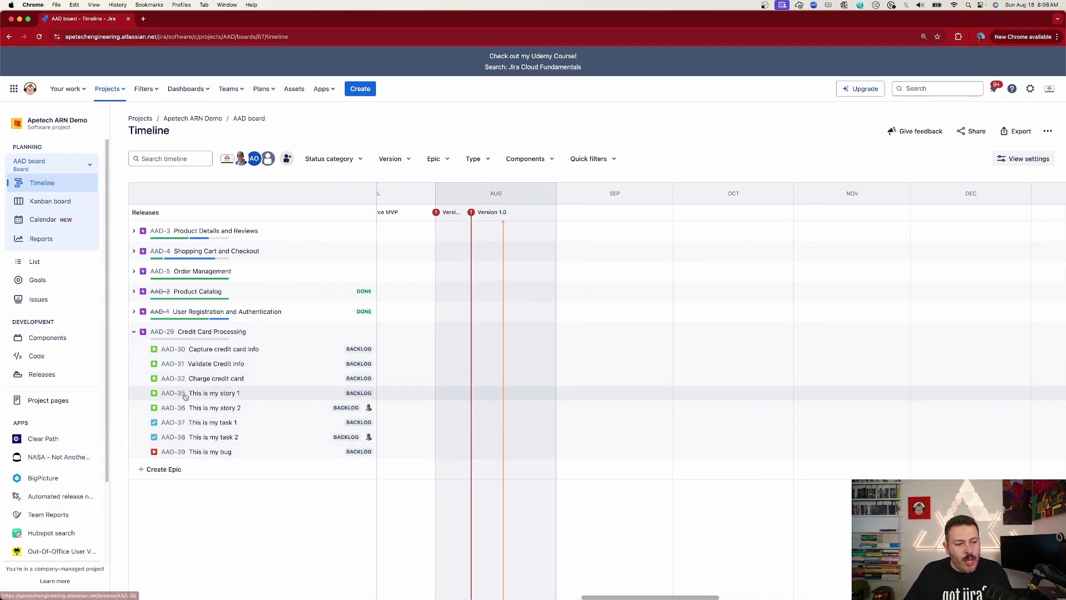
drag(211, 422, 200, 472)
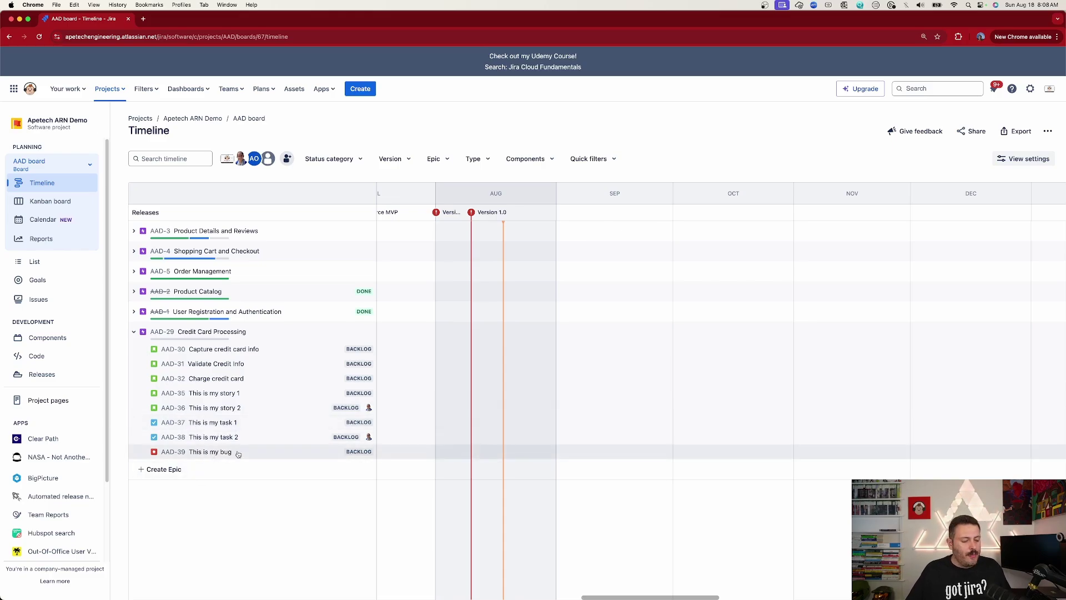